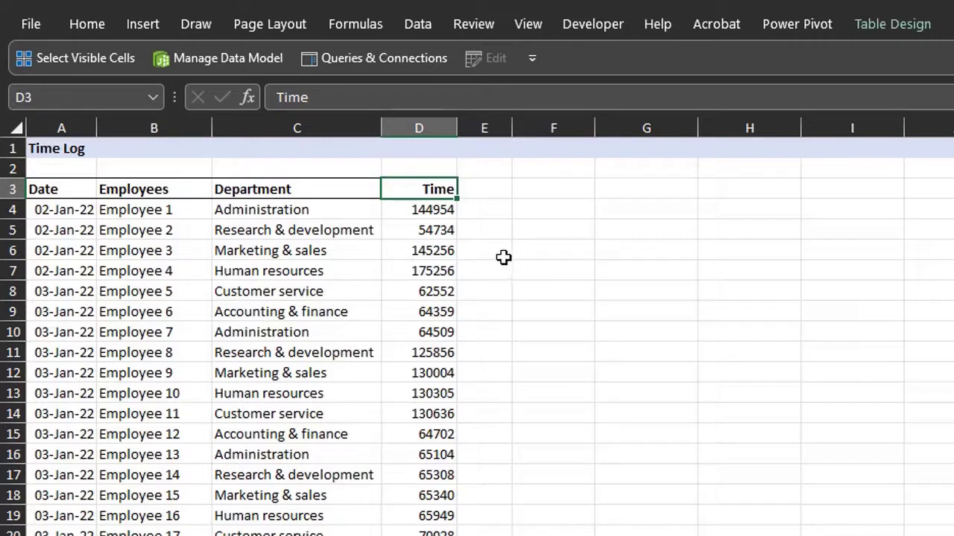
Flash Fill column E with clock times from the examples 14:49:54 and 5:47:34.
left_click(486, 208)
type("14:49:54")
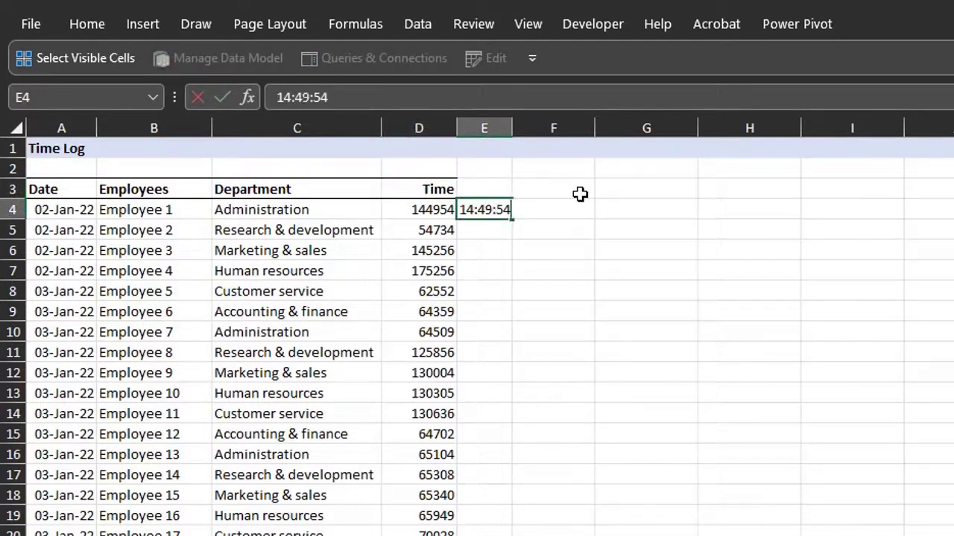
key("Return")
type("5:47:34")
key("Return")
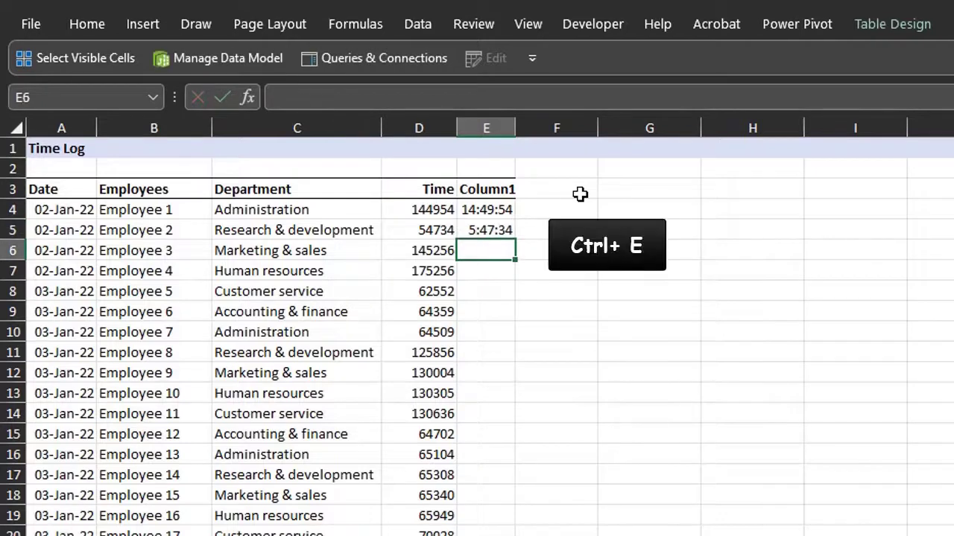
key("ctrl+e")
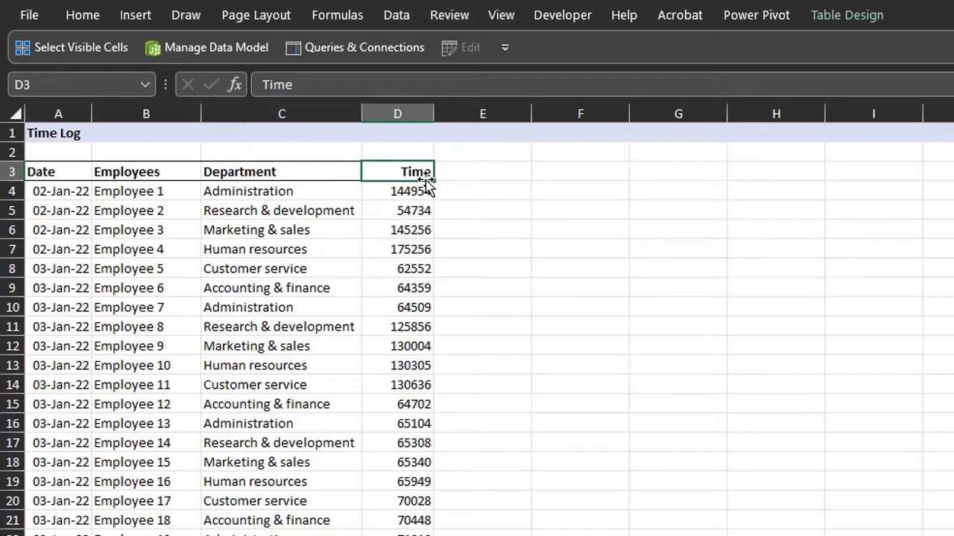
Apply the custom number format 000000 to the Time values so 54734 shows as 054734.
left_click(415, 161)
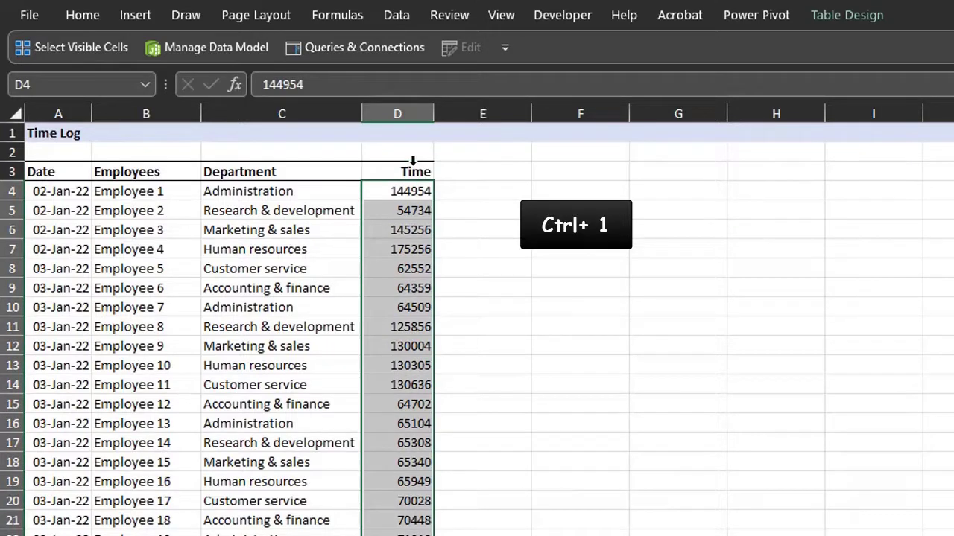
key("ctrl+1")
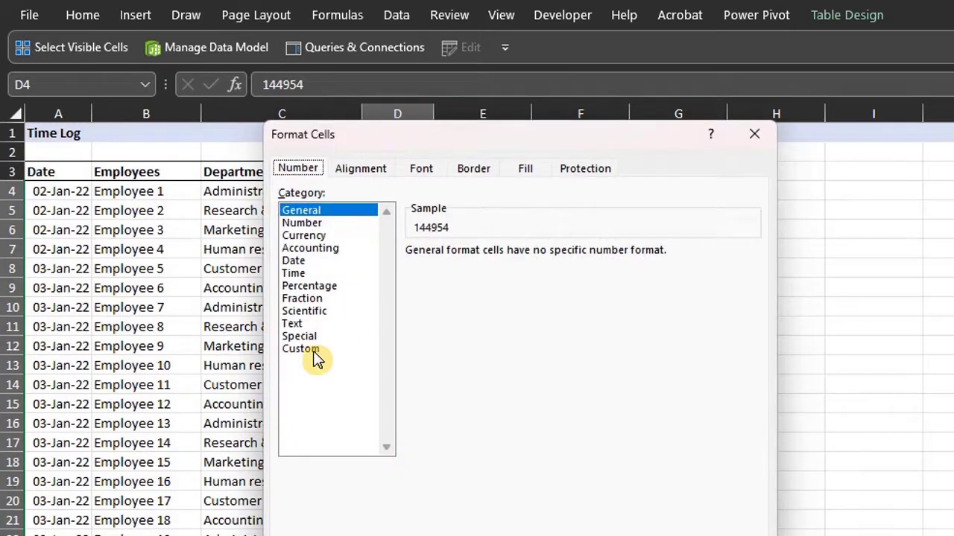
left_click(301, 349)
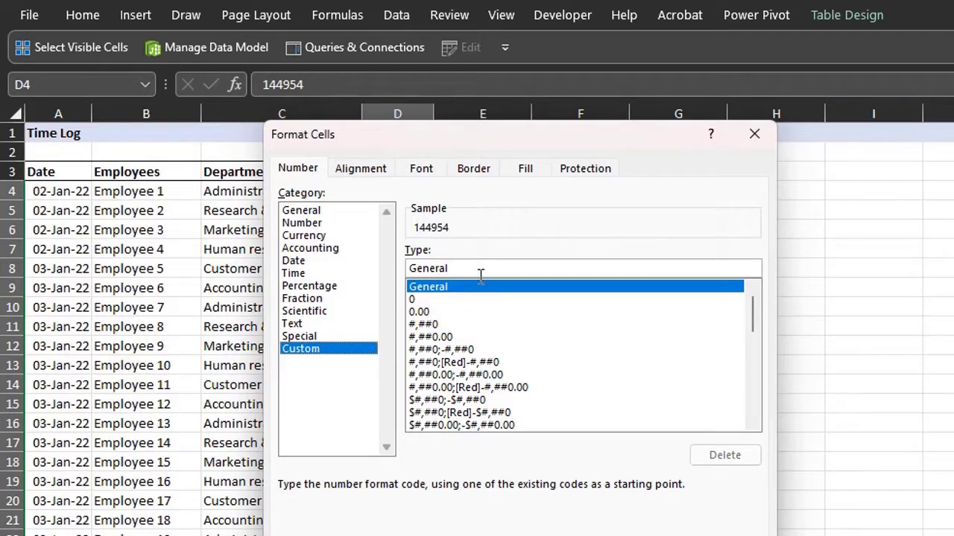
left_click(463, 299)
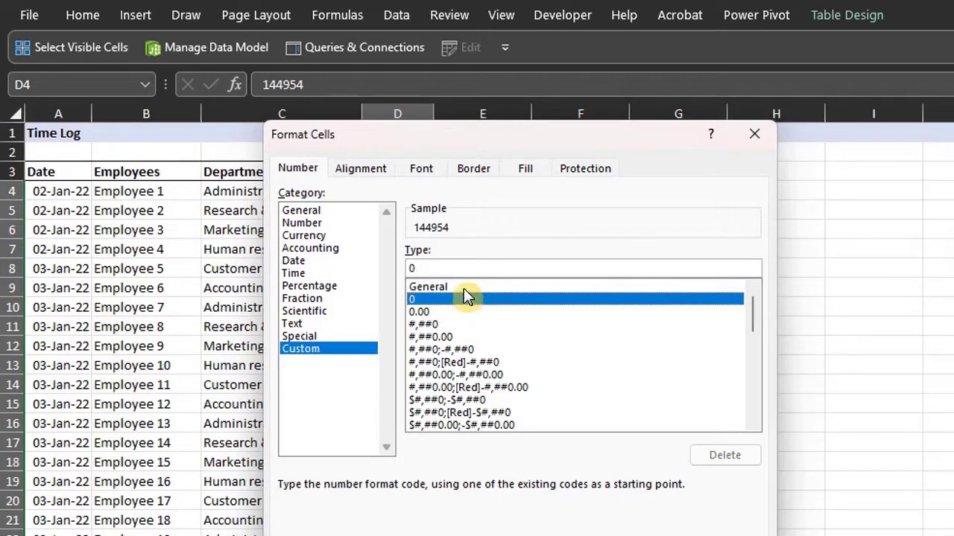
left_click(578, 262)
type("00000")
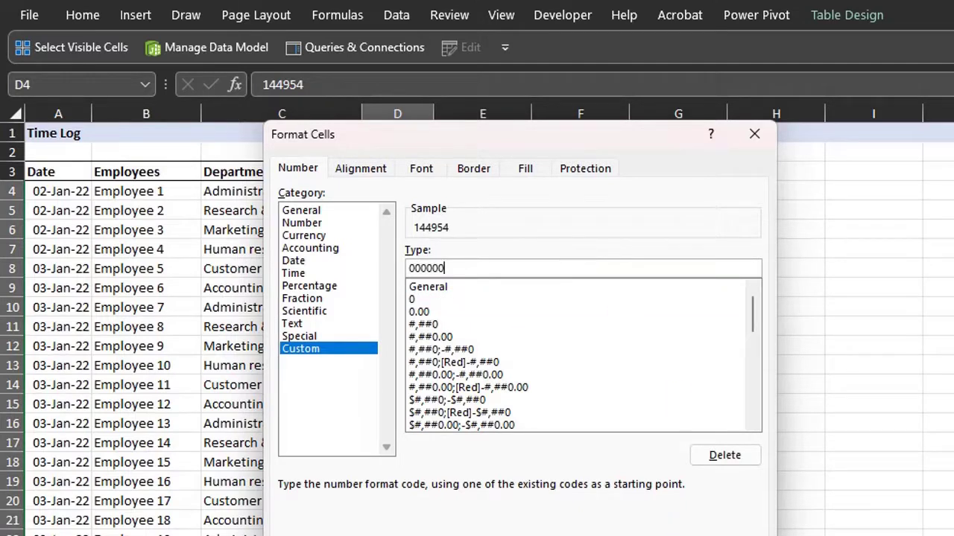
key("Return")
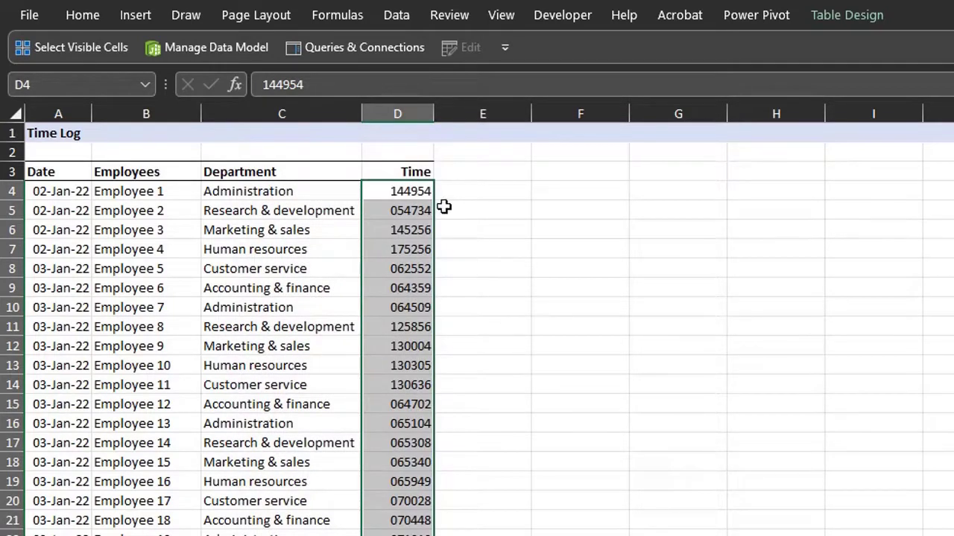
left_click_drag(442, 214, 444, 227)
left_click(443, 214)
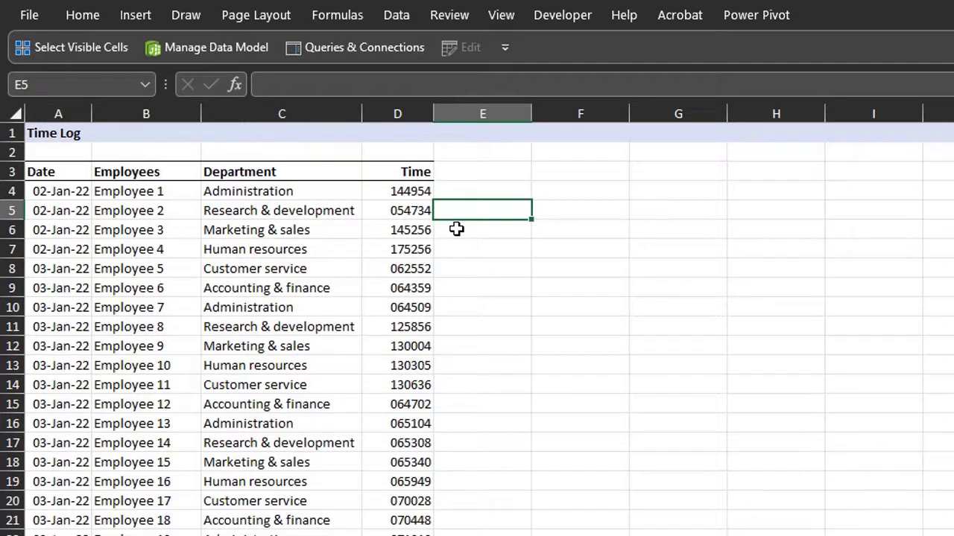
key("ctrl+z")
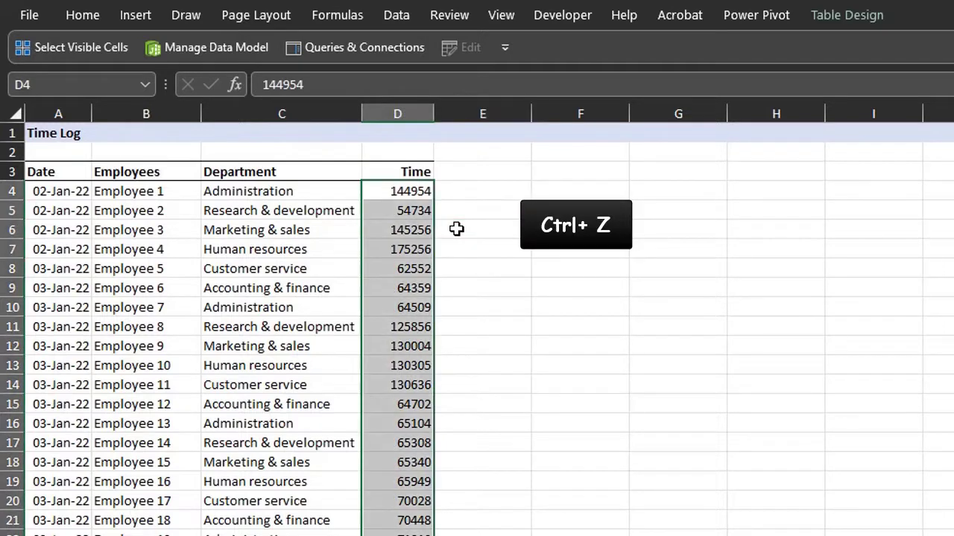
left_click(459, 189)
type("=te")
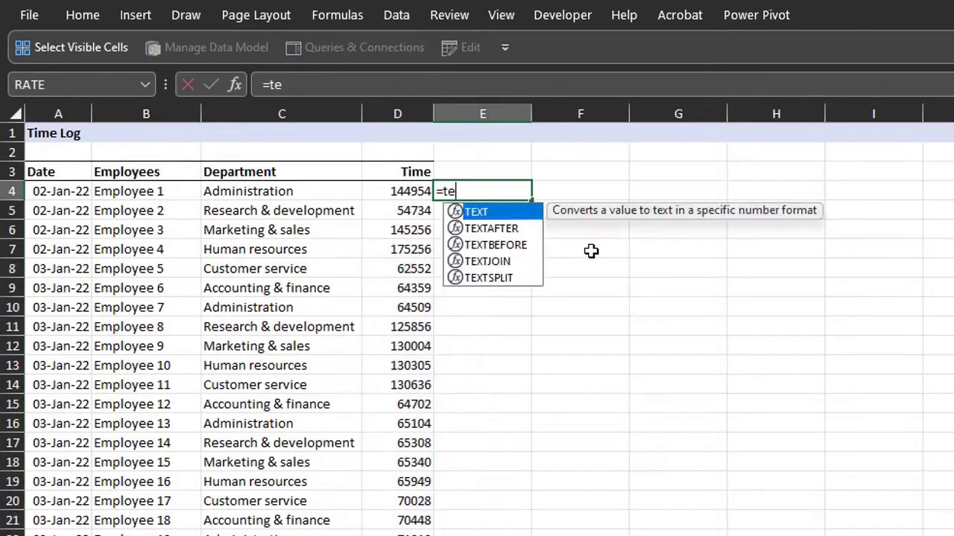
type("x")
key("Tab")
left_click(419, 192)
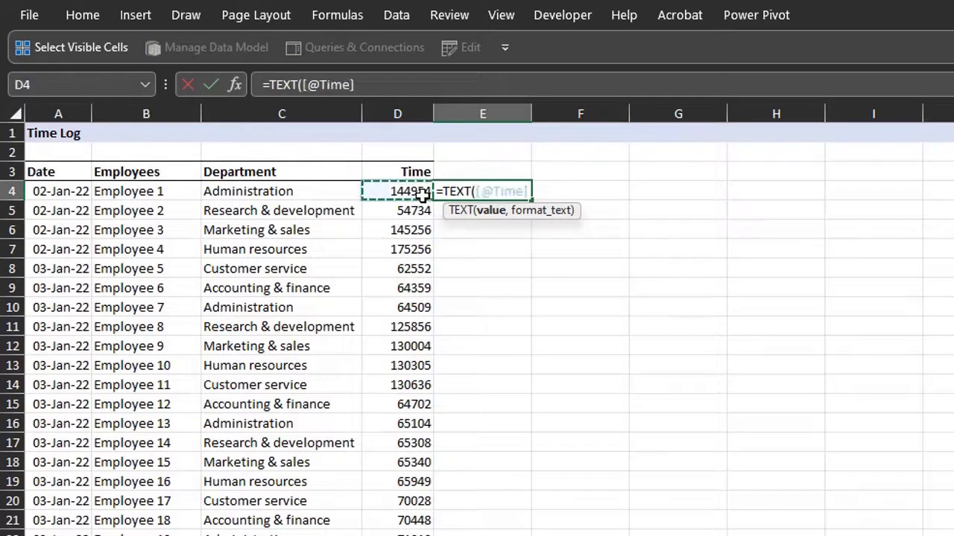
type(",")
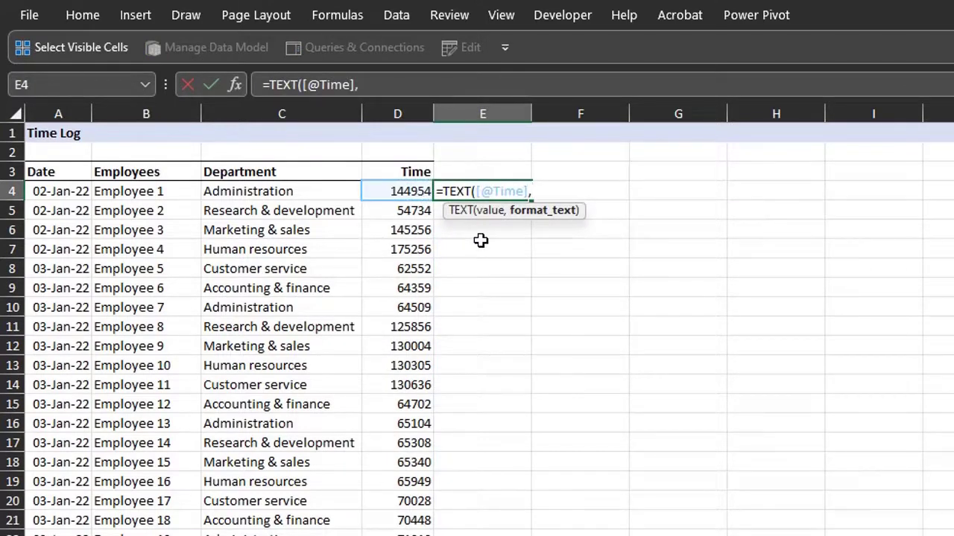
type("\"00000")
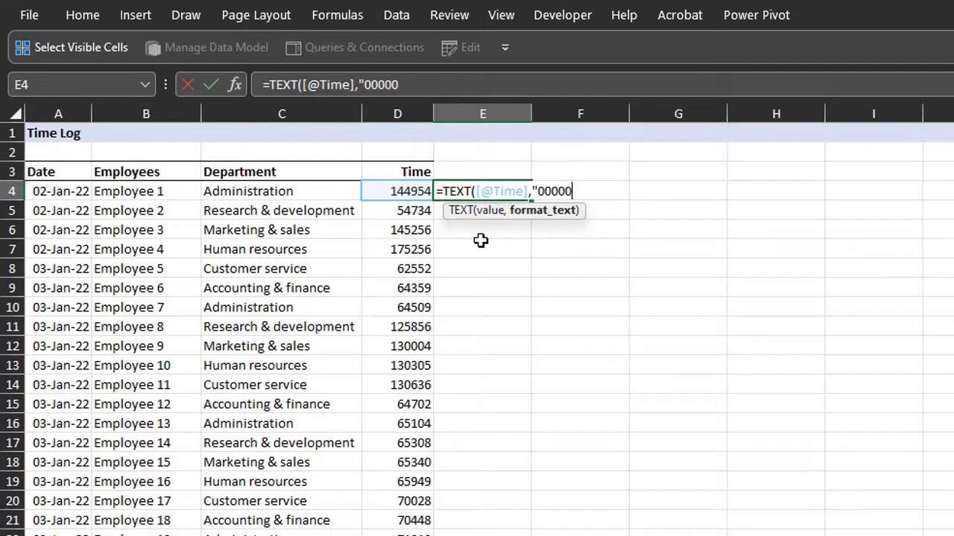
type("0\")")
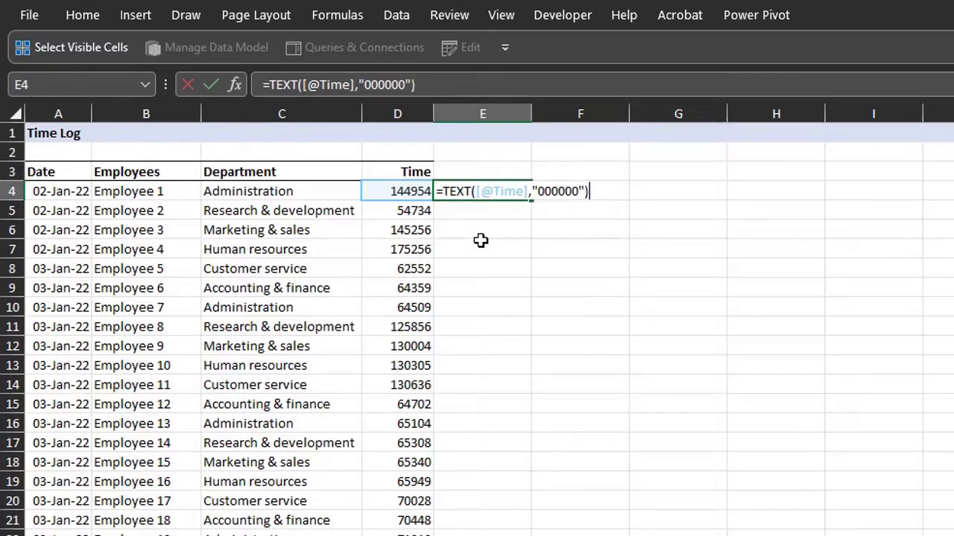
key("Return")
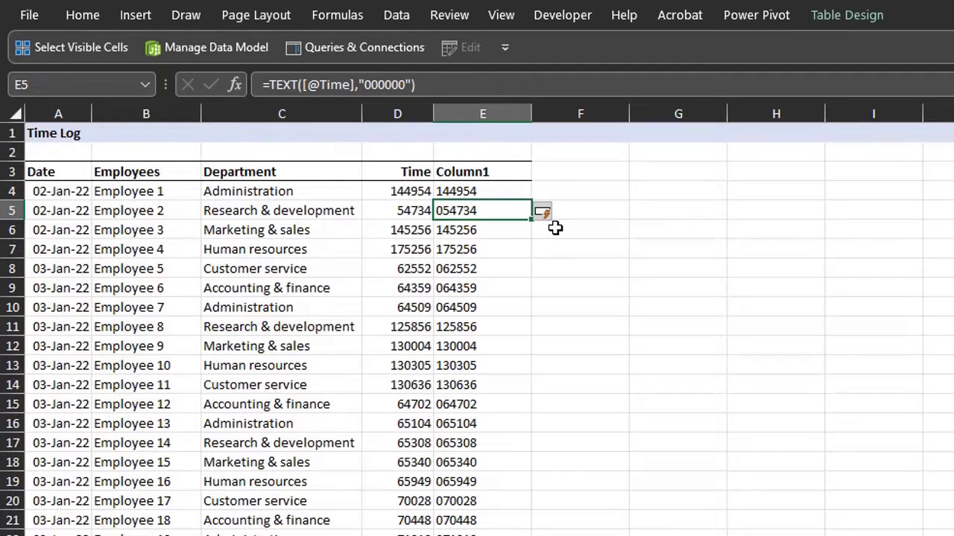
Rename the new column's header to Text.
key("Up")
key("Up")
type("T")
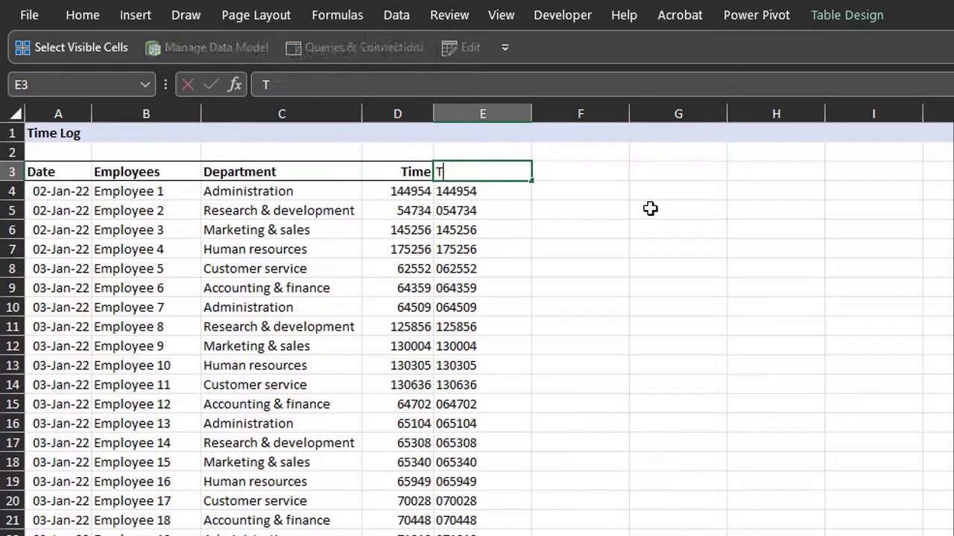
type("ext")
key("Return")
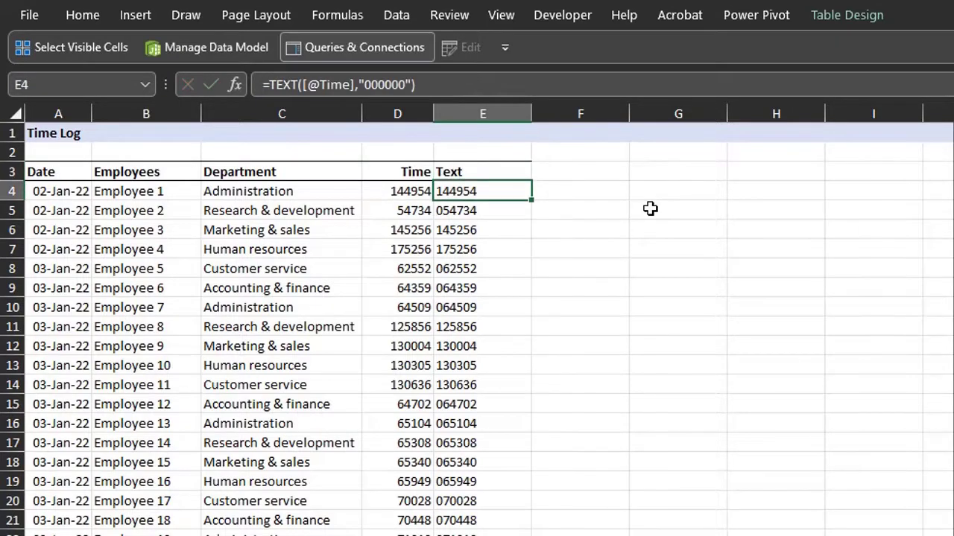
key("Right")
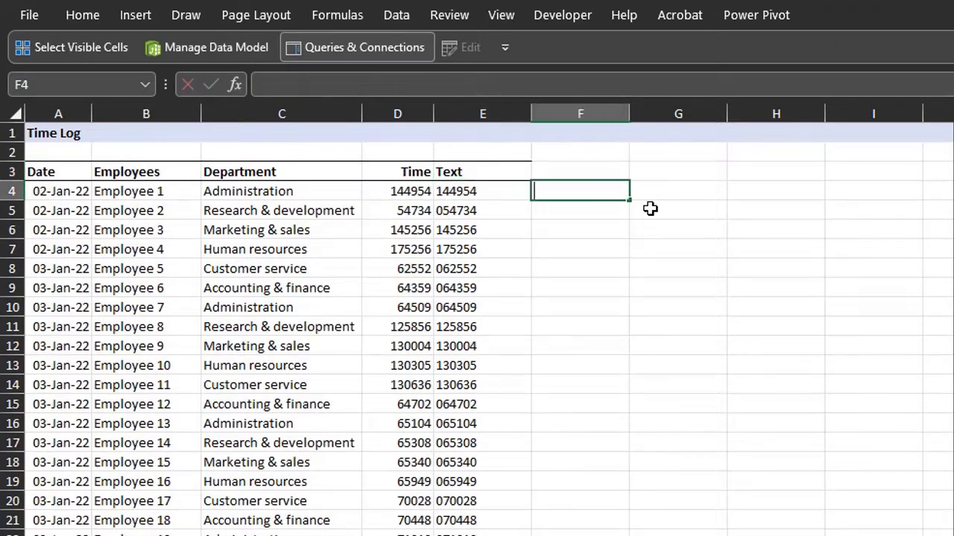
type("=tim")
key("Tab")
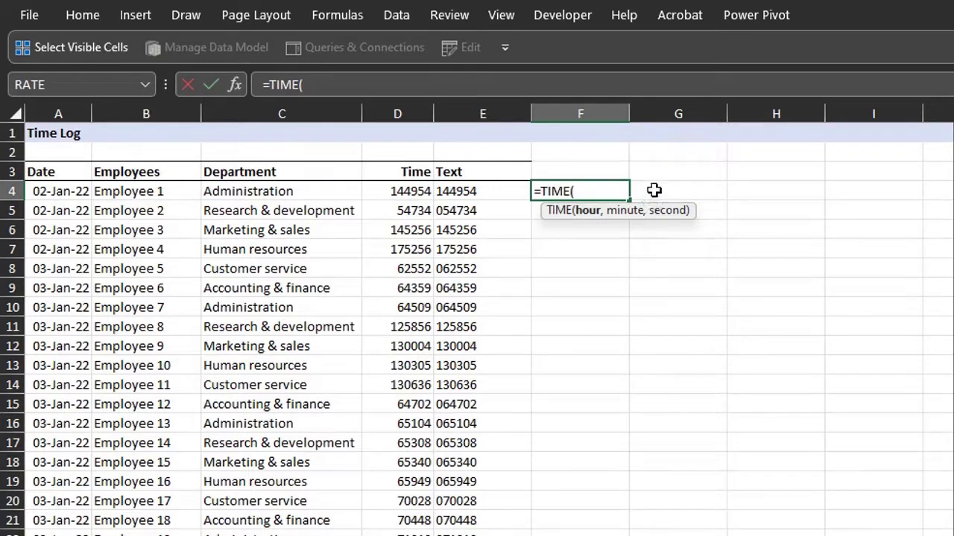
type("lef")
key("Tab")
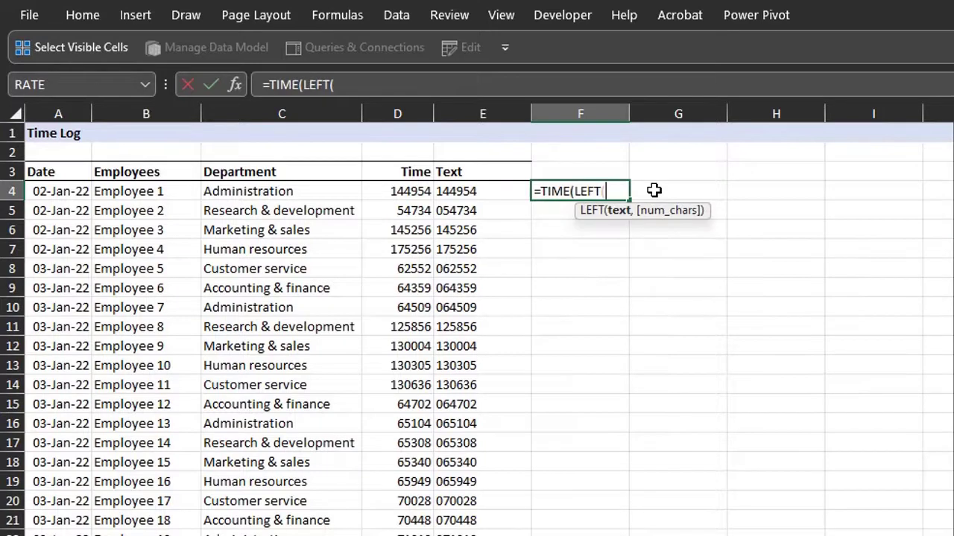
left_click(510, 187)
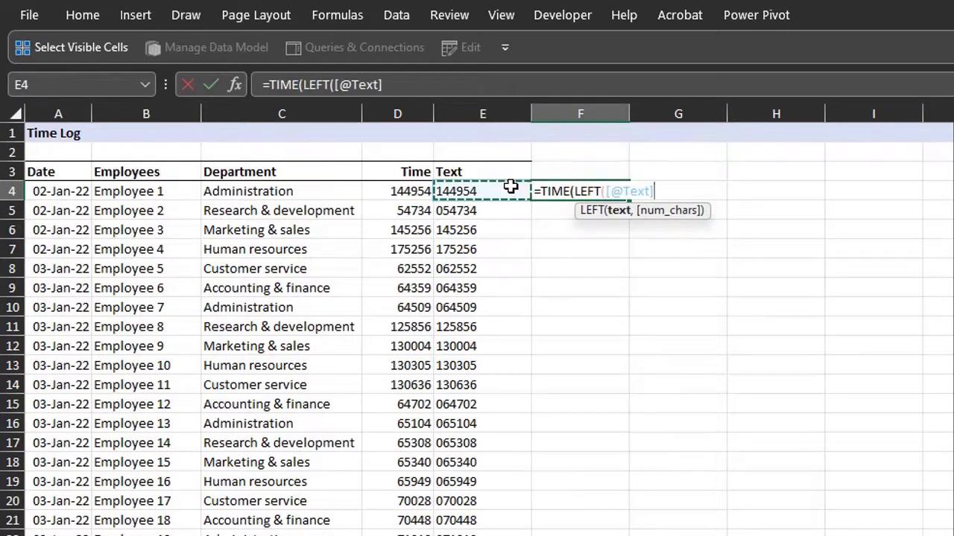
type(",")
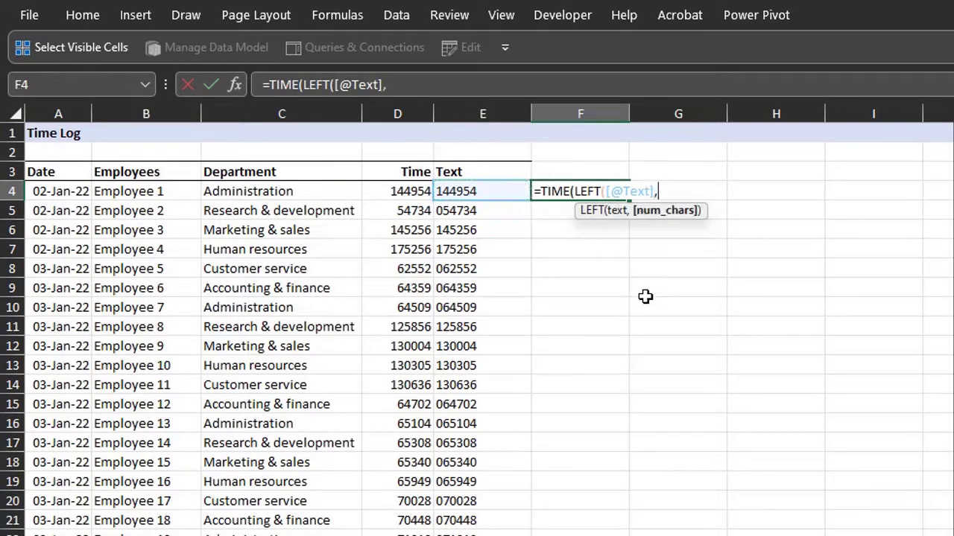
type("2)")
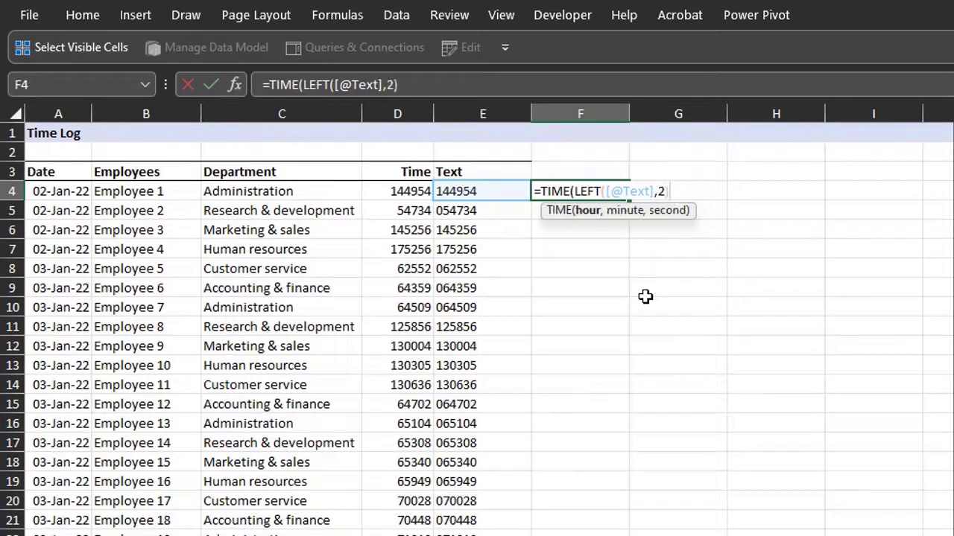
type(",mid")
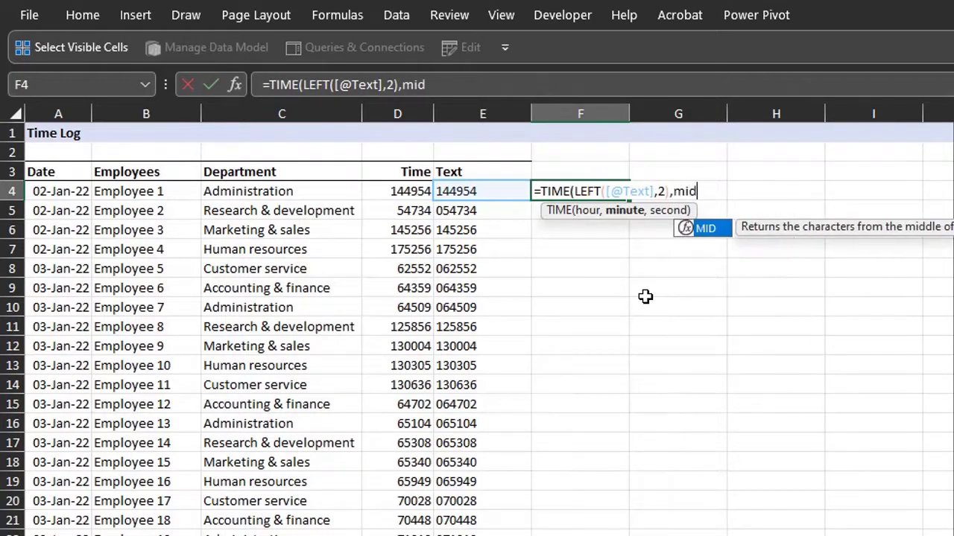
key("Tab")
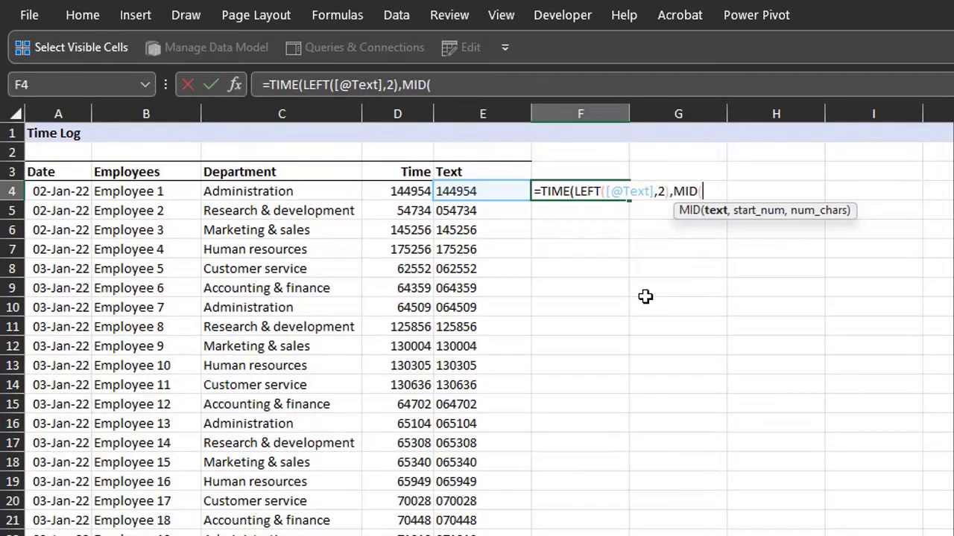
key("Left")
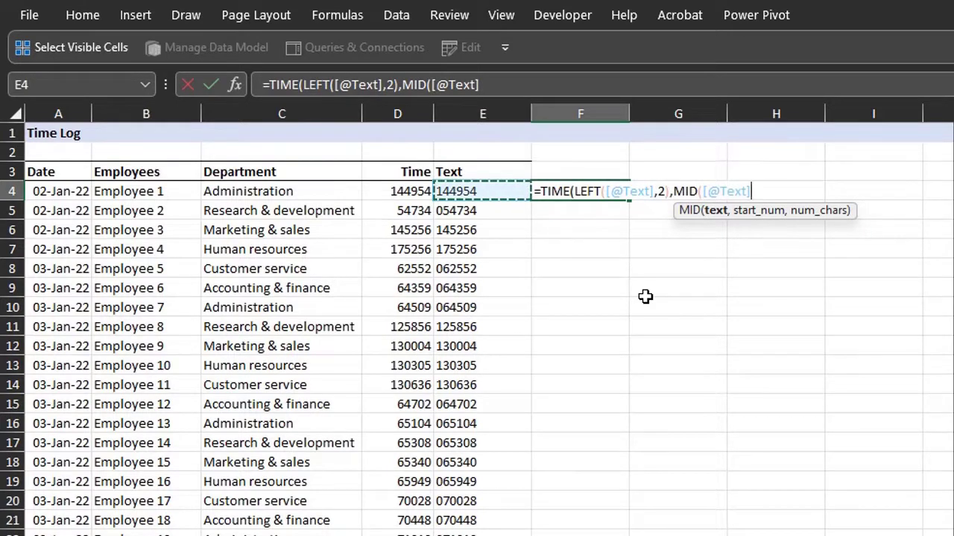
type(",")
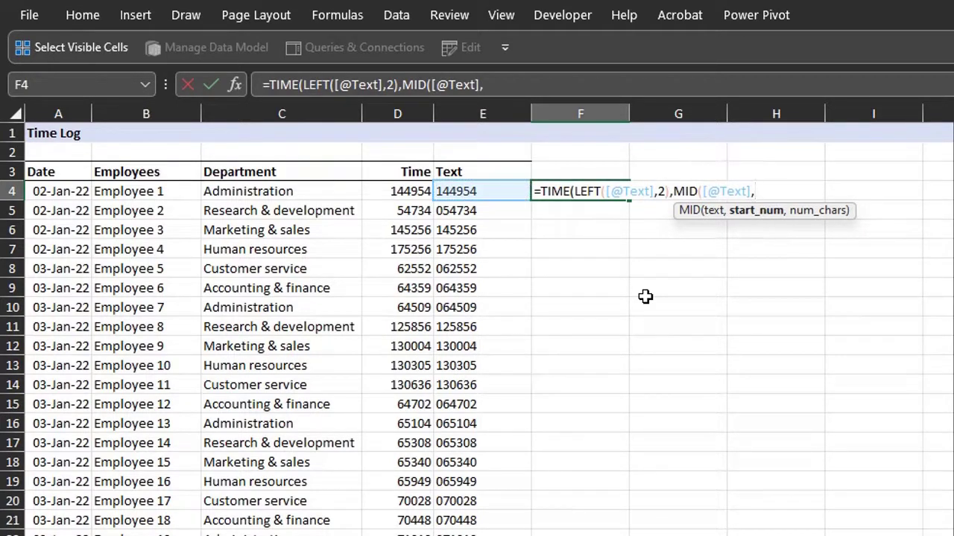
type("3,2")
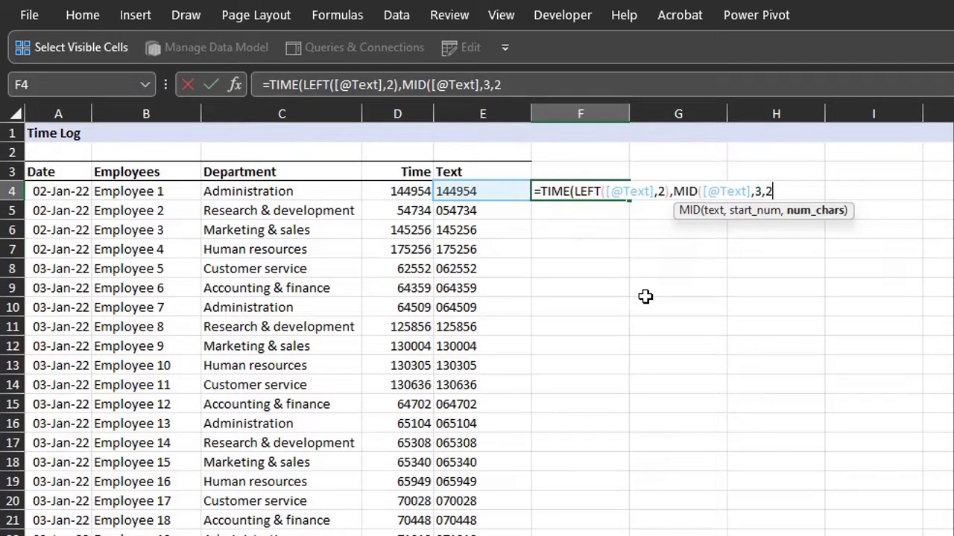
type("),r")
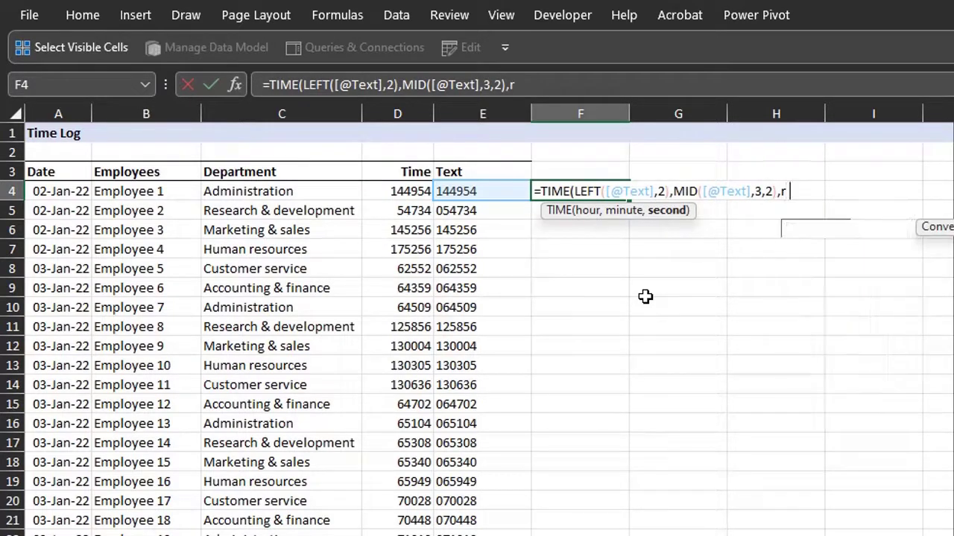
type("ig")
key("Tab")
key("Left")
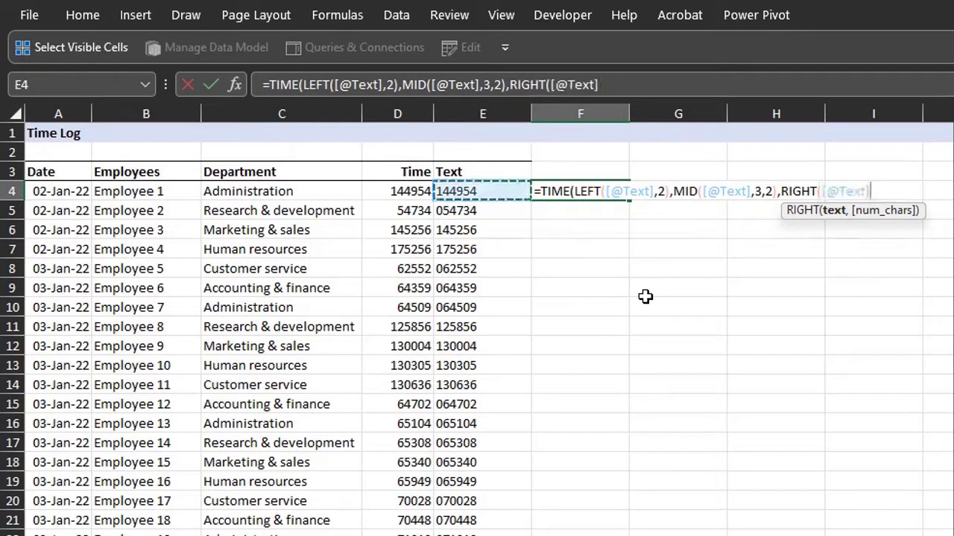
type(",2")
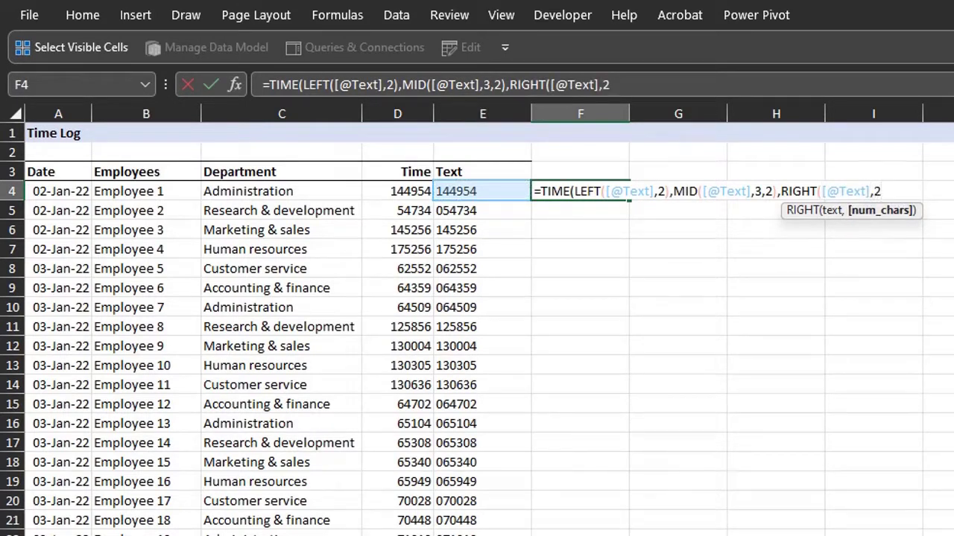
type("))")
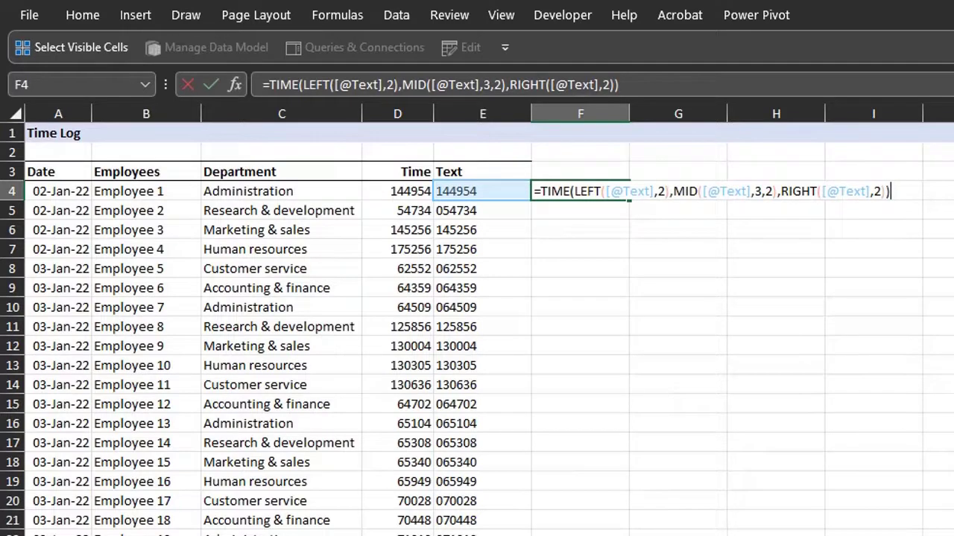
key("Return")
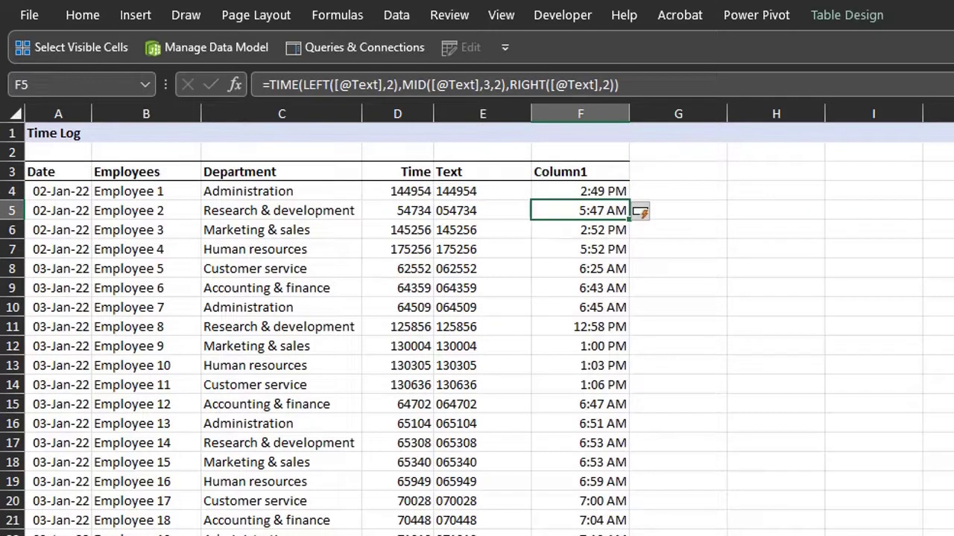
left_click(601, 164)
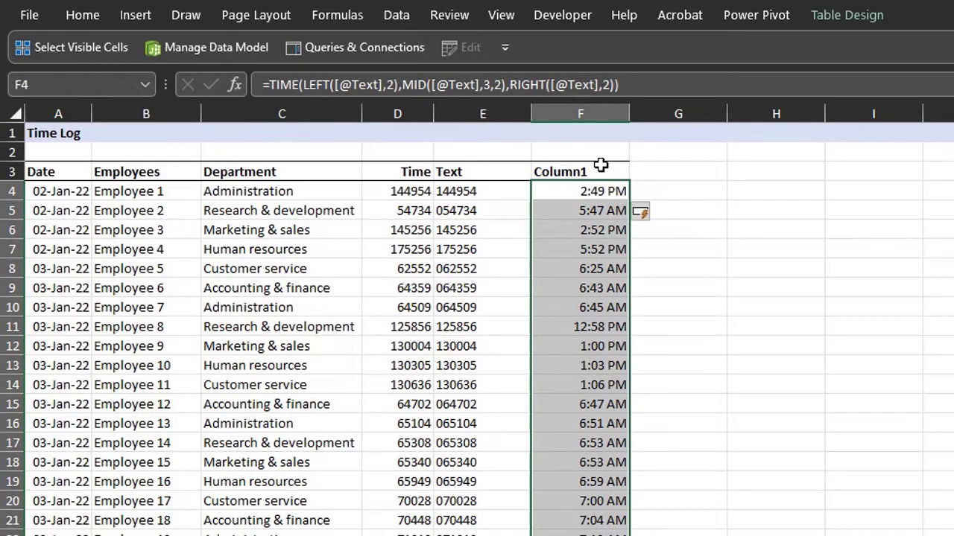
Format the new time column as h:mm:ss, showing values like 14:49:54.
key("ctrl+1")
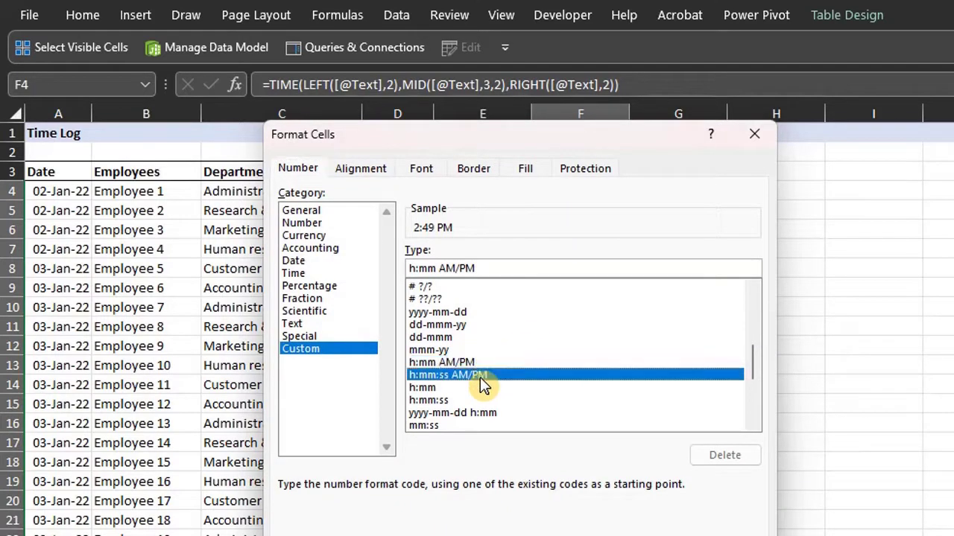
left_click(465, 395)
left_click(458, 385)
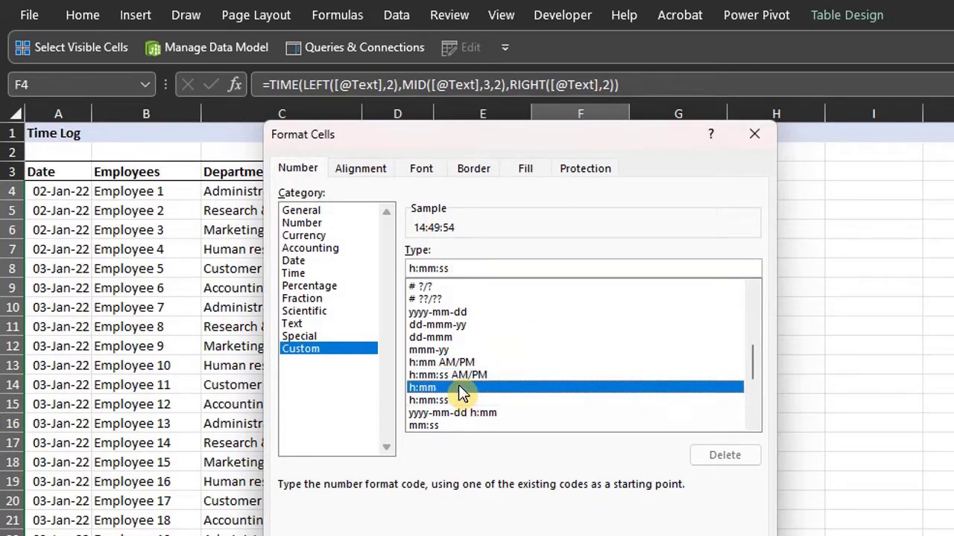
left_click(456, 401)
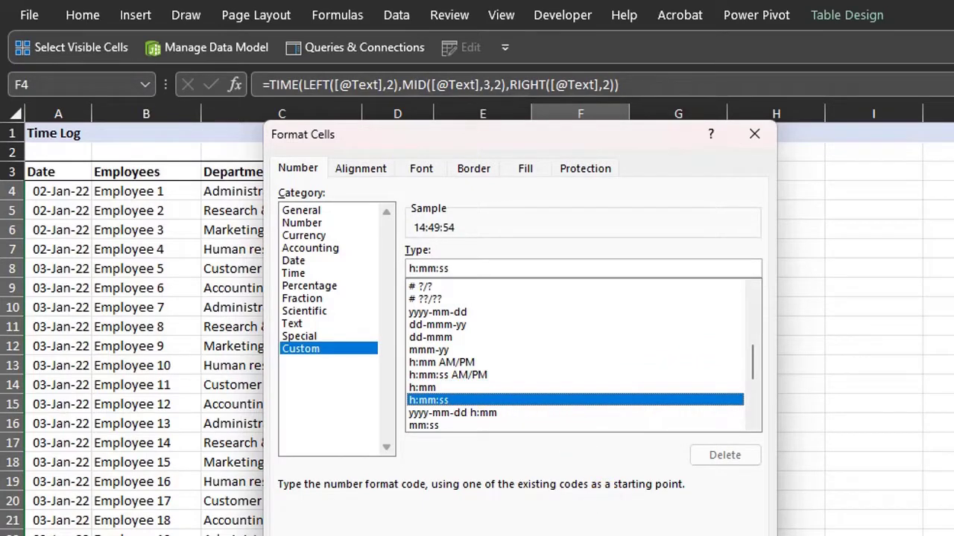
left_click(633, 518)
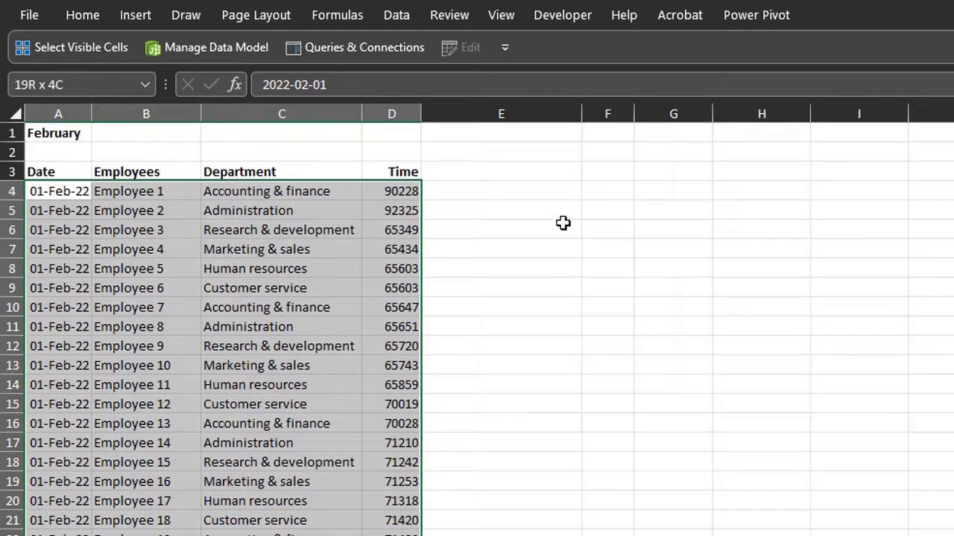
Paste the February rows A4:D22 below the Time Log table so Text and Column1 auto-fill.
key("ctrl+c")
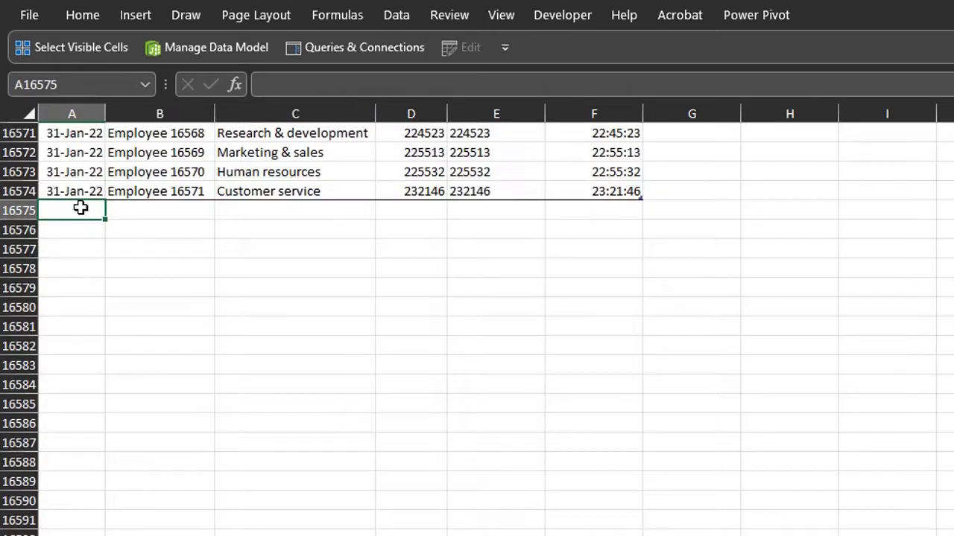
key("ctrl+v")
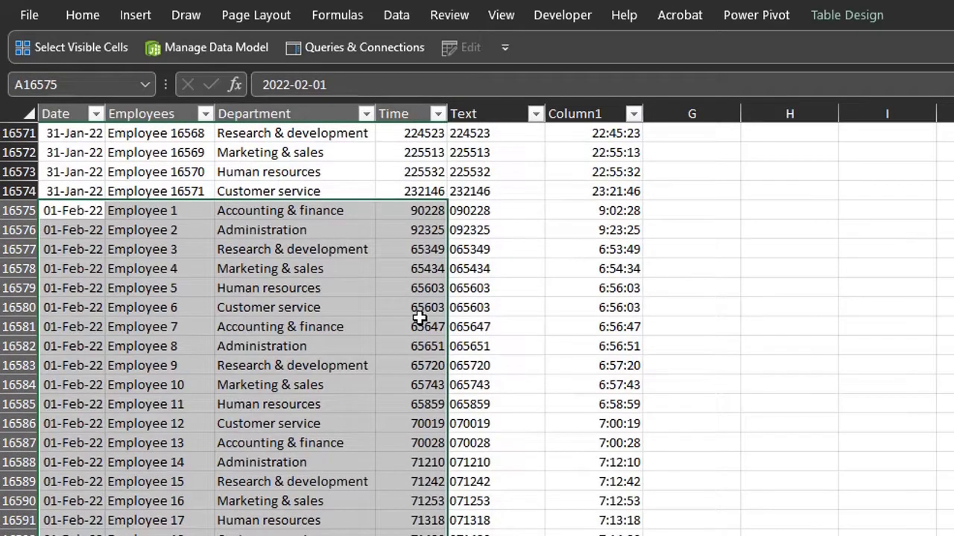
left_click(632, 534)
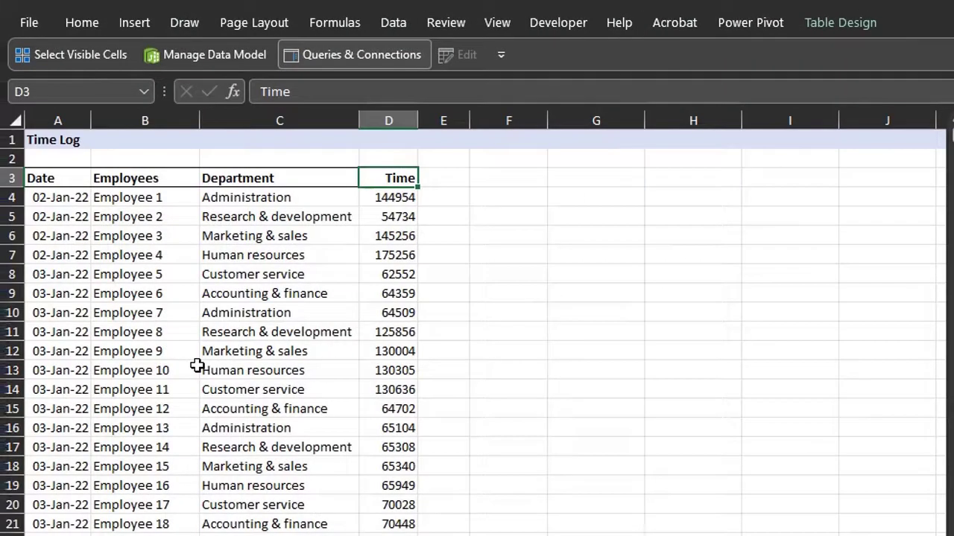
Send the Time Log table to Power Query with Get Data from Table/Range.
right_click(195, 365)
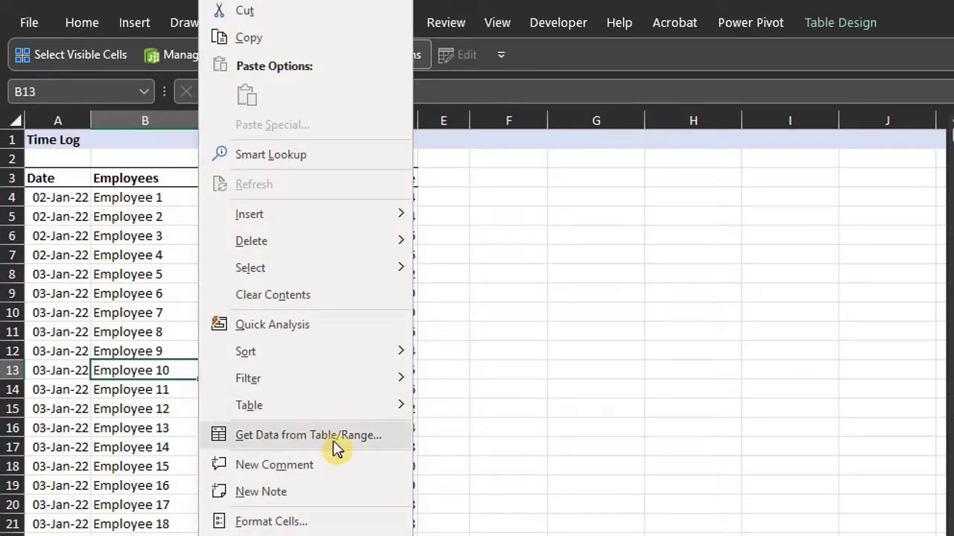
left_click(371, 447)
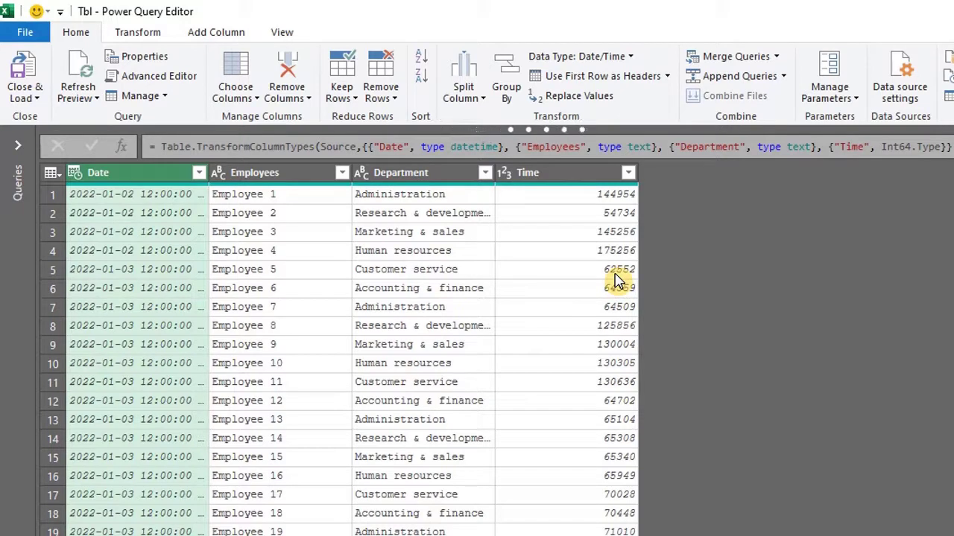
Add a Column From Examples (all columns) using samples 14:49:54 and 5:47:34.
left_click(559, 179)
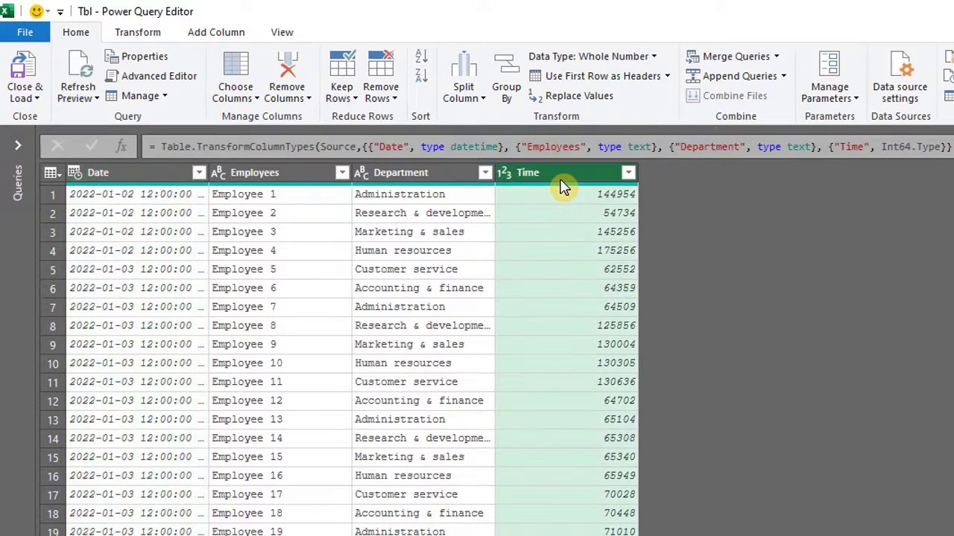
left_click(212, 34)
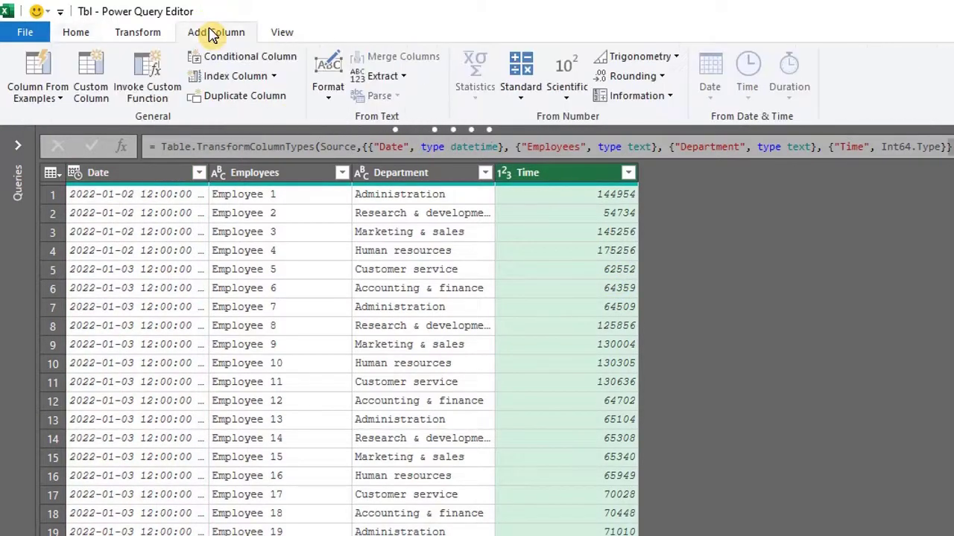
left_click(62, 98)
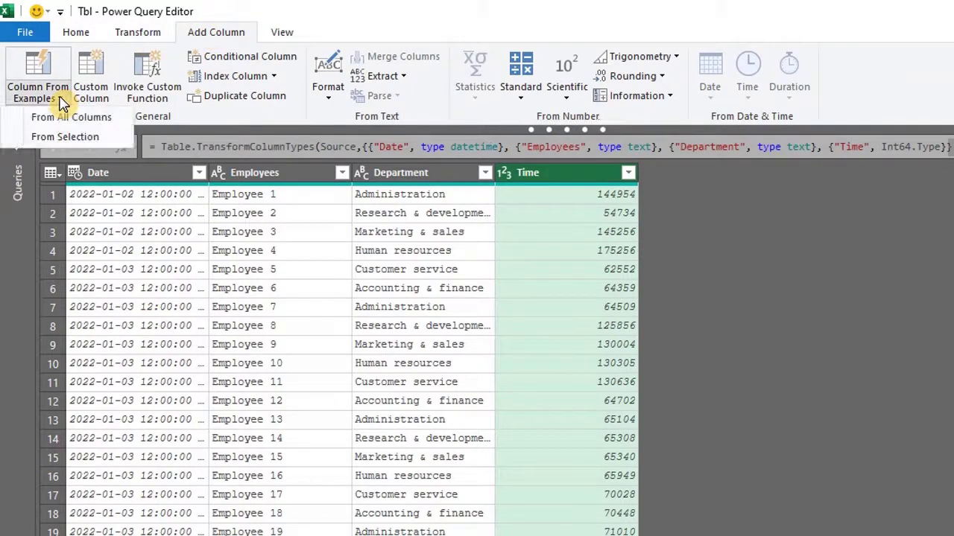
left_click(89, 139)
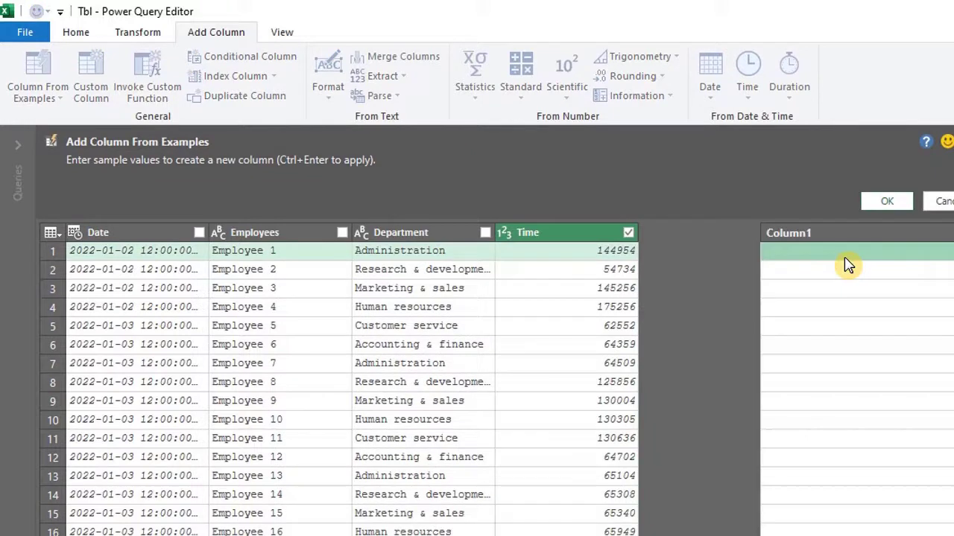
type("14:49:54")
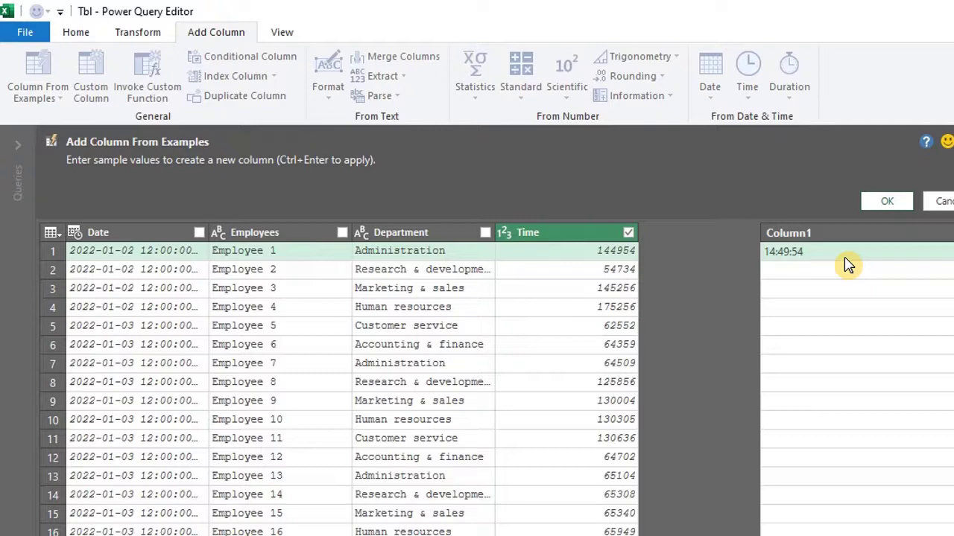
key("Return")
type("5:47:34")
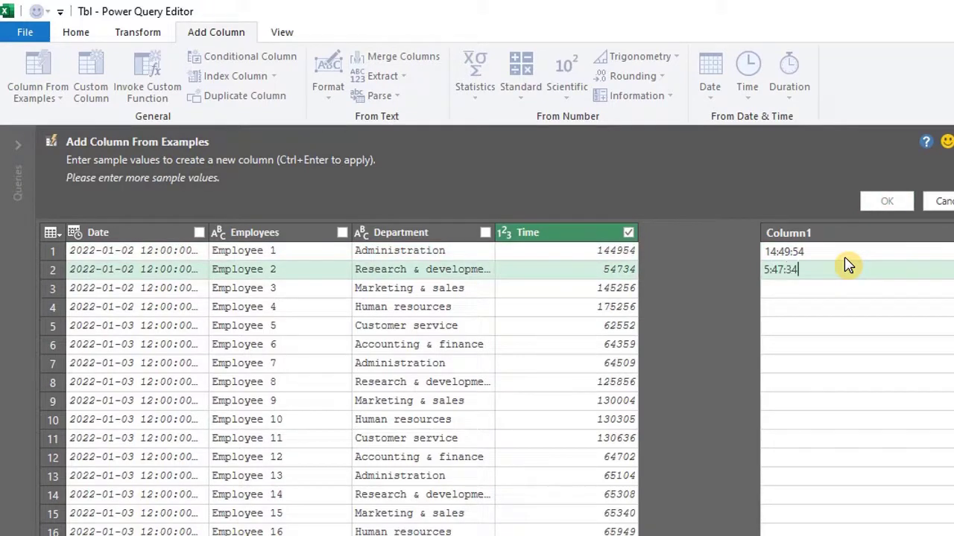
key("Return")
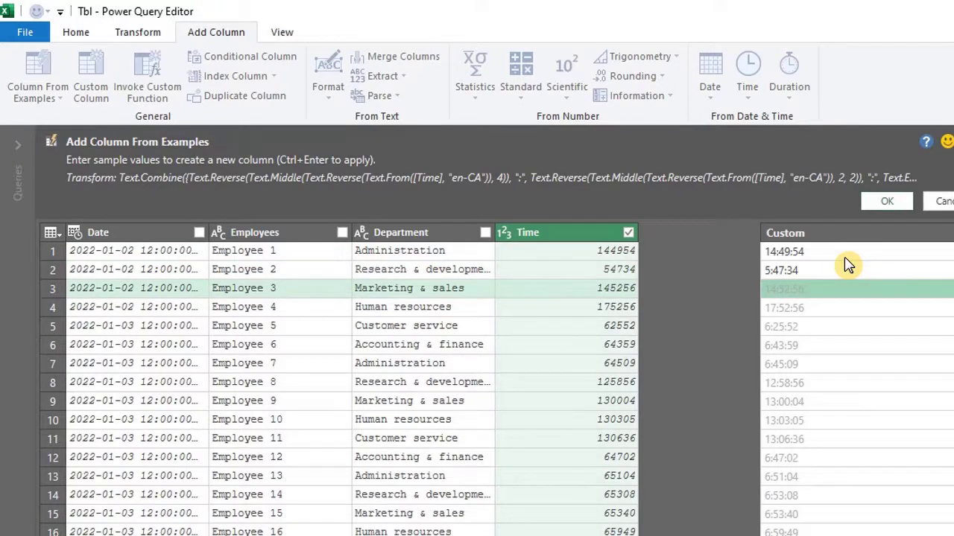
key("ctrl+Return")
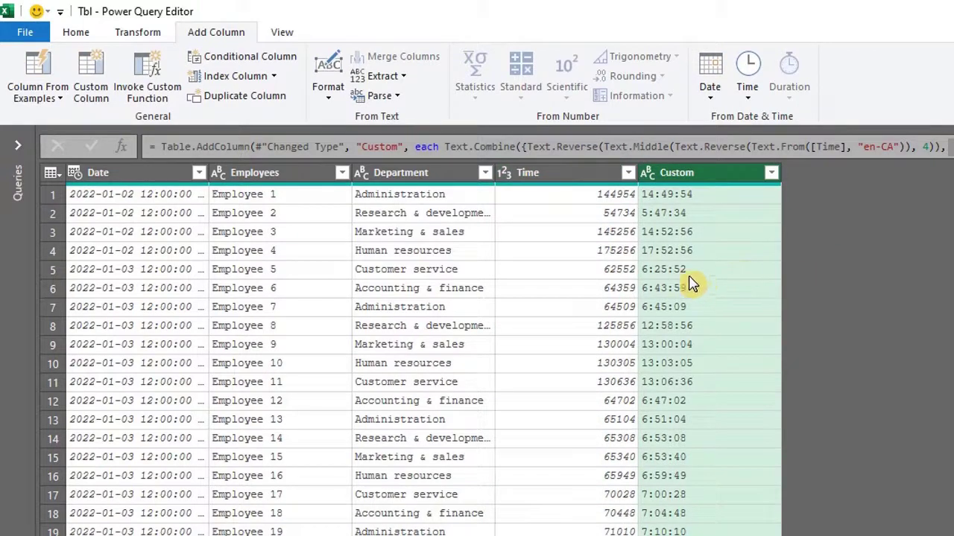
Set the Custom column's type to Time and remove the Date through Time columns.
left_click(649, 177)
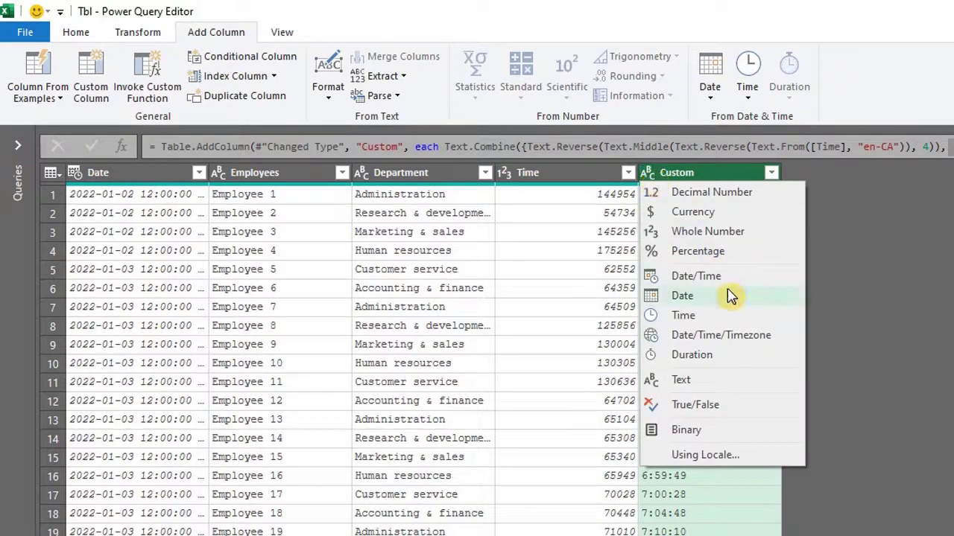
left_click(724, 322)
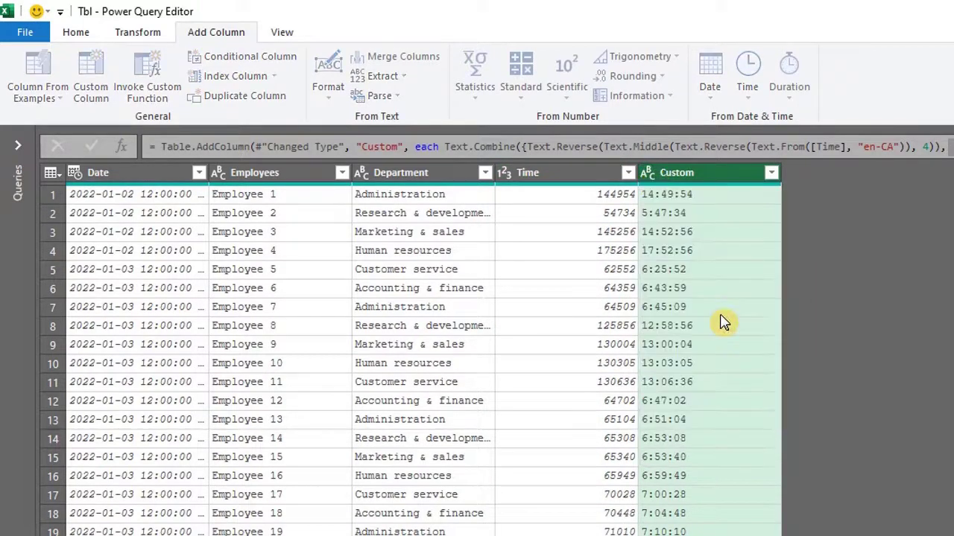
left_click(568, 172)
left_click(136, 174, "shift")
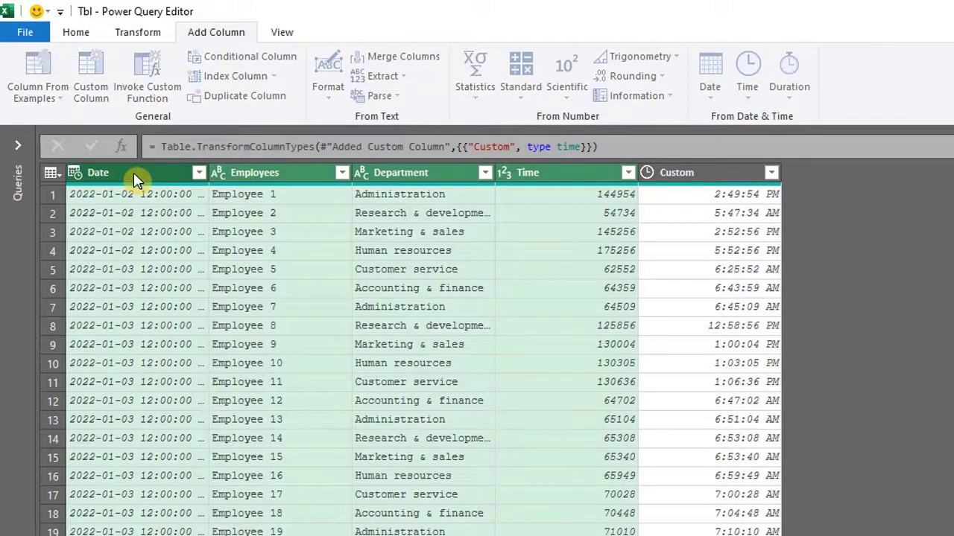
key("Delete")
Rename Custom to Time and choose Close & Load To.
double_click(102, 172)
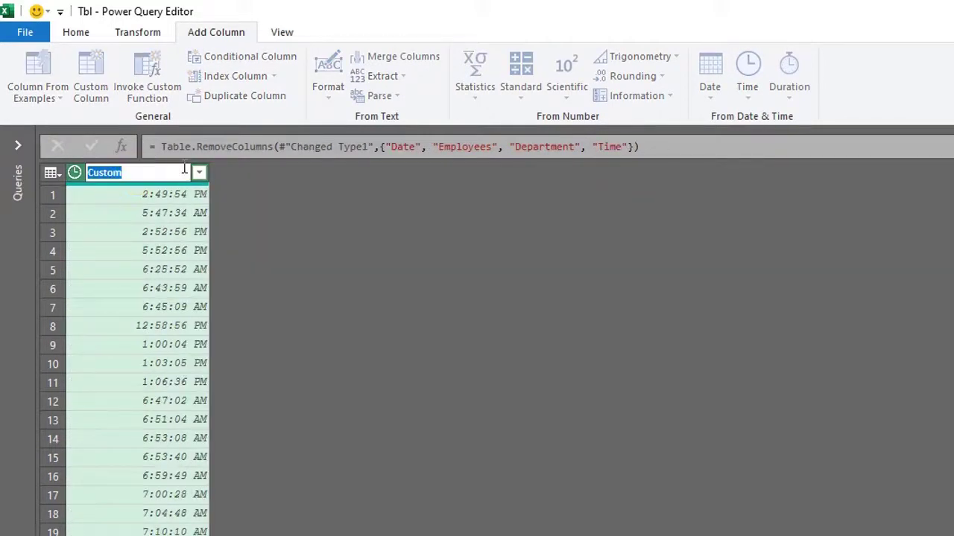
type("Time")
key("Return")
left_click(75, 33)
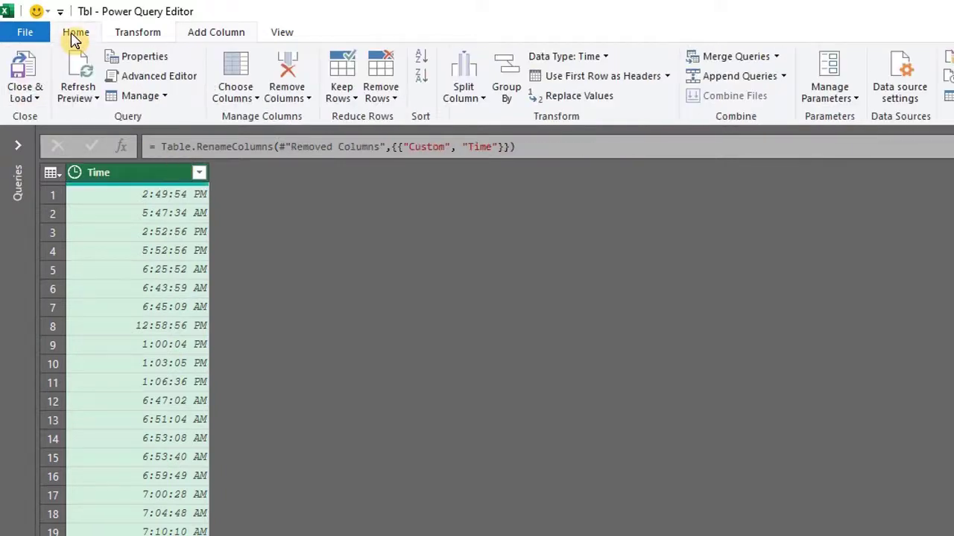
left_click(33, 98)
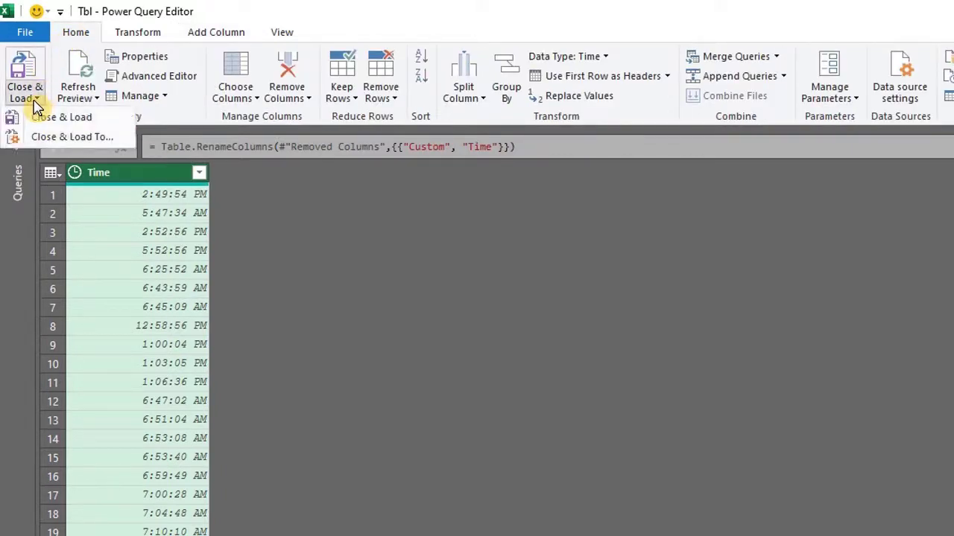
Load the query as a table on the existing worksheet starting at F3.
left_click(58, 119)
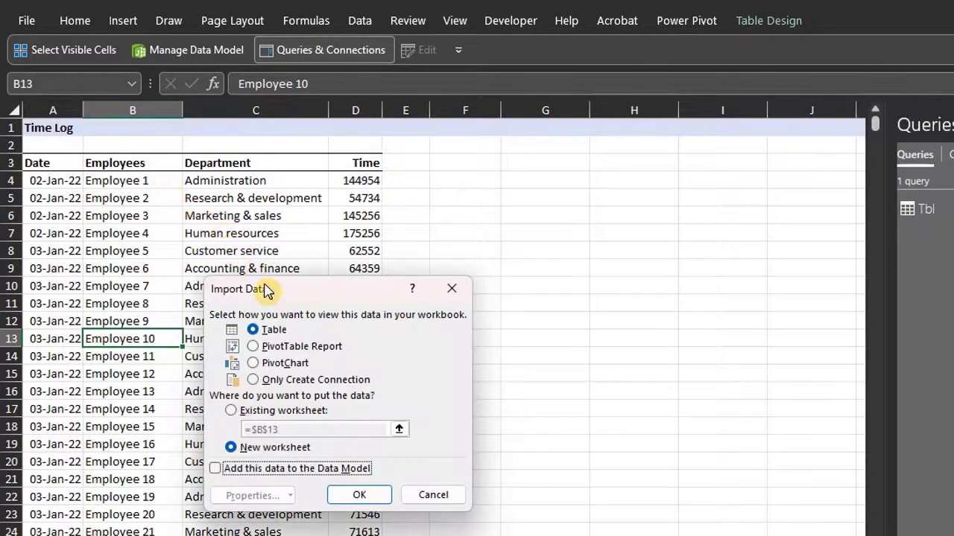
left_click(233, 411)
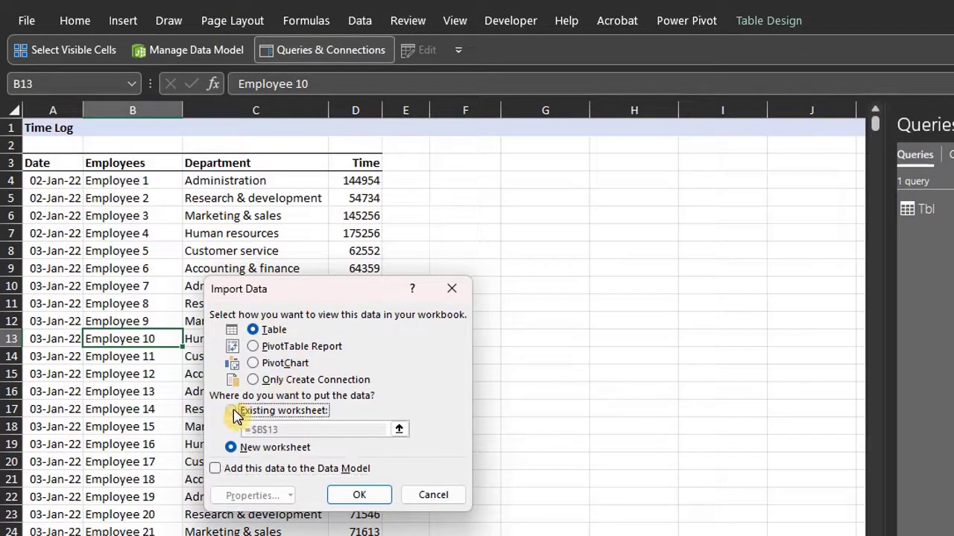
left_click(447, 167)
left_click(357, 496)
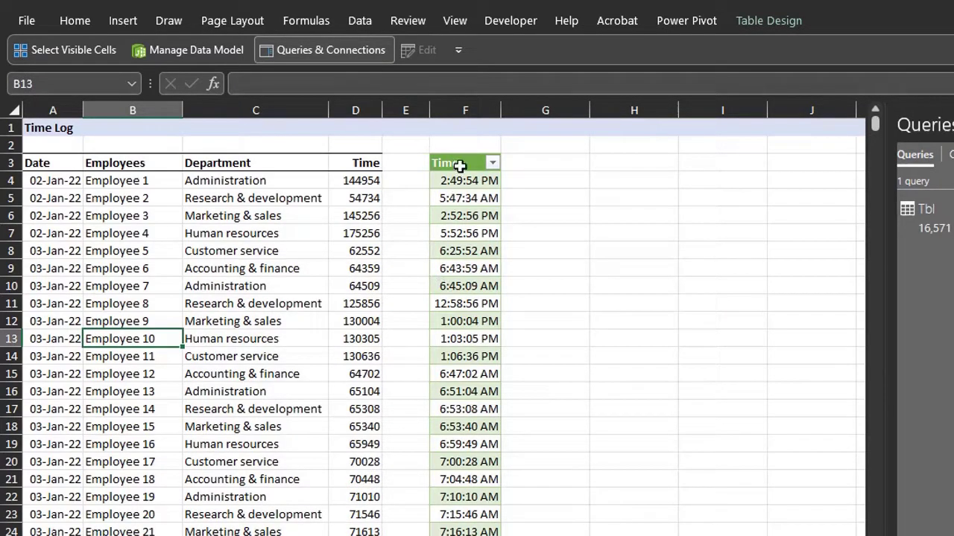
left_click(462, 159)
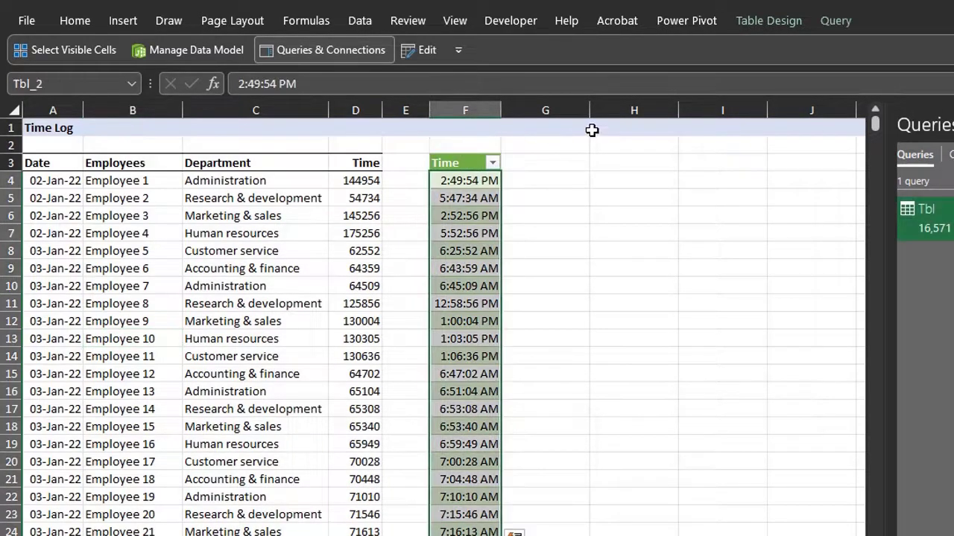
Format the loaded Time column with the 13:30:55 time type so values read like 14:49:54.
key("ctrl+1")
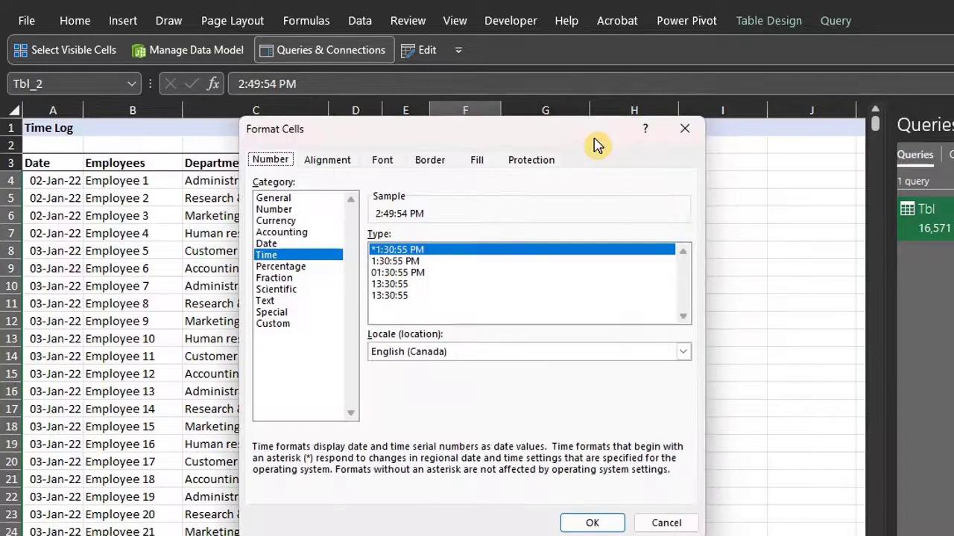
left_click(416, 286)
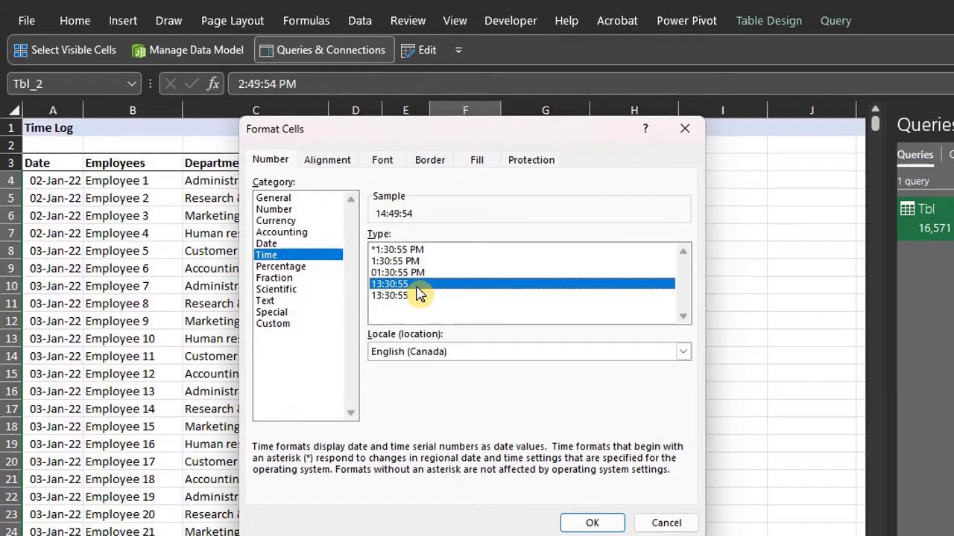
left_click(592, 522)
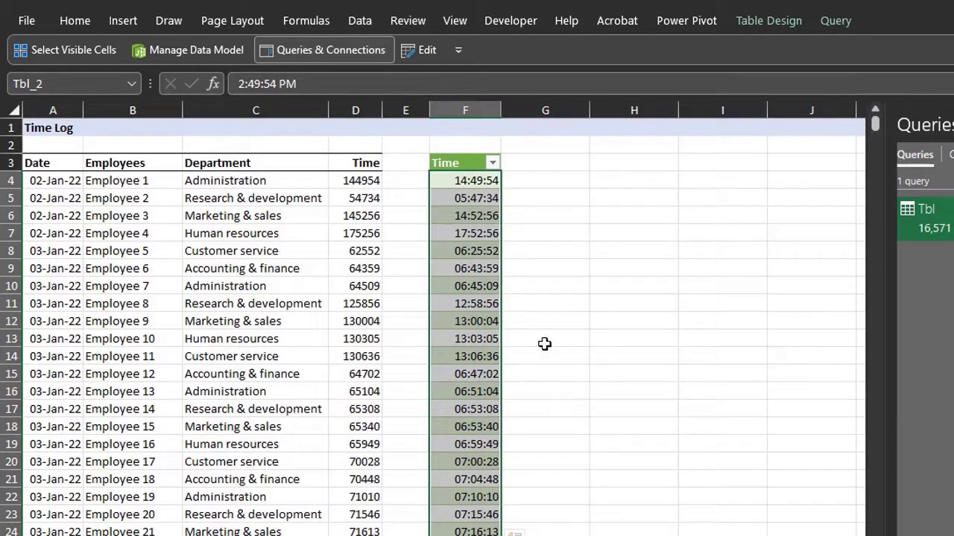
left_click(513, 374)
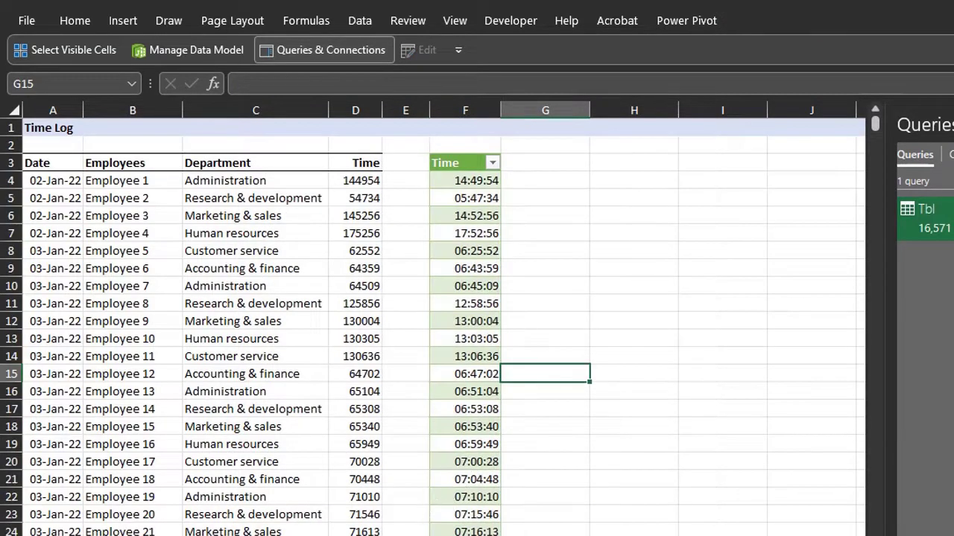